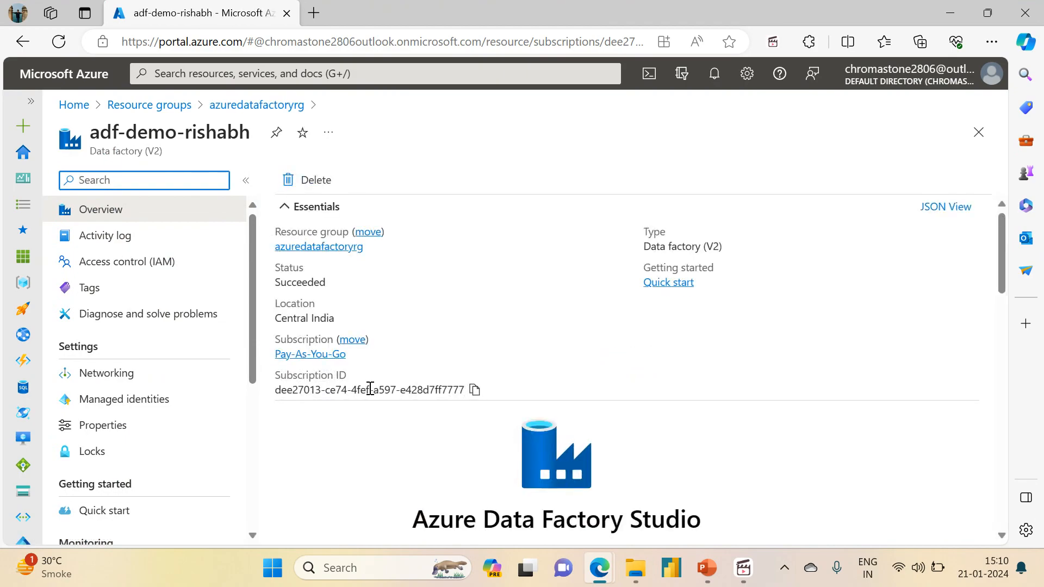
- Launch Azure Data Factory Studio for the data factory and open the pl_copy_customer_data pipeline for authoring
click(536, 477)
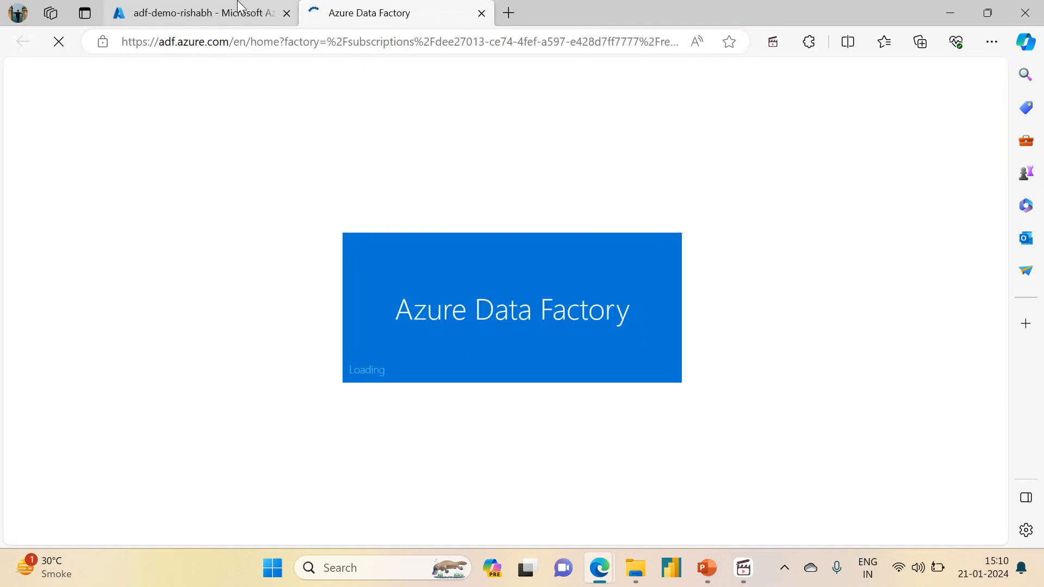
click(237, 6)
click(389, 8)
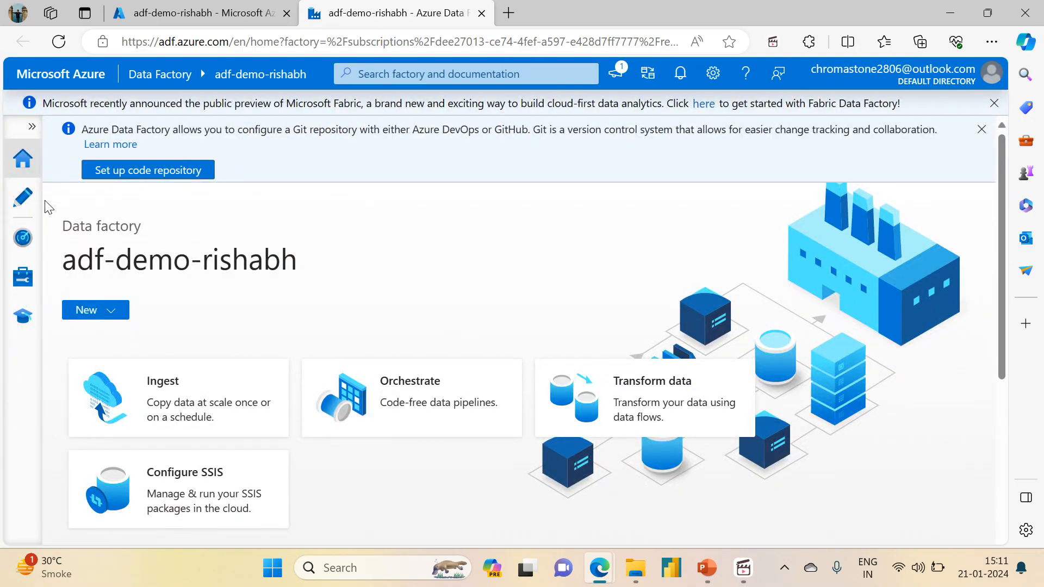
click(26, 198)
click(86, 221)
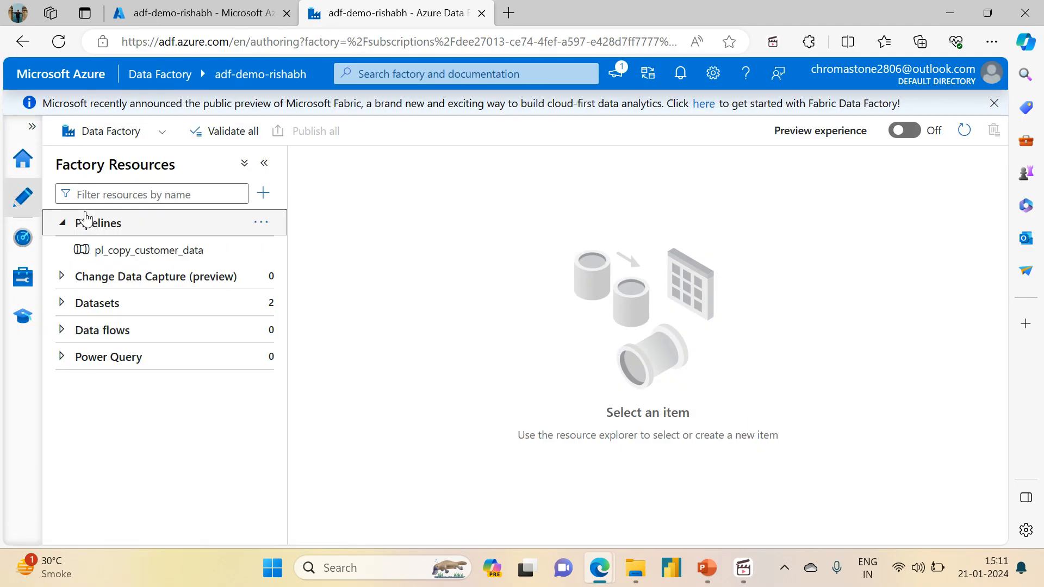
click(158, 249)
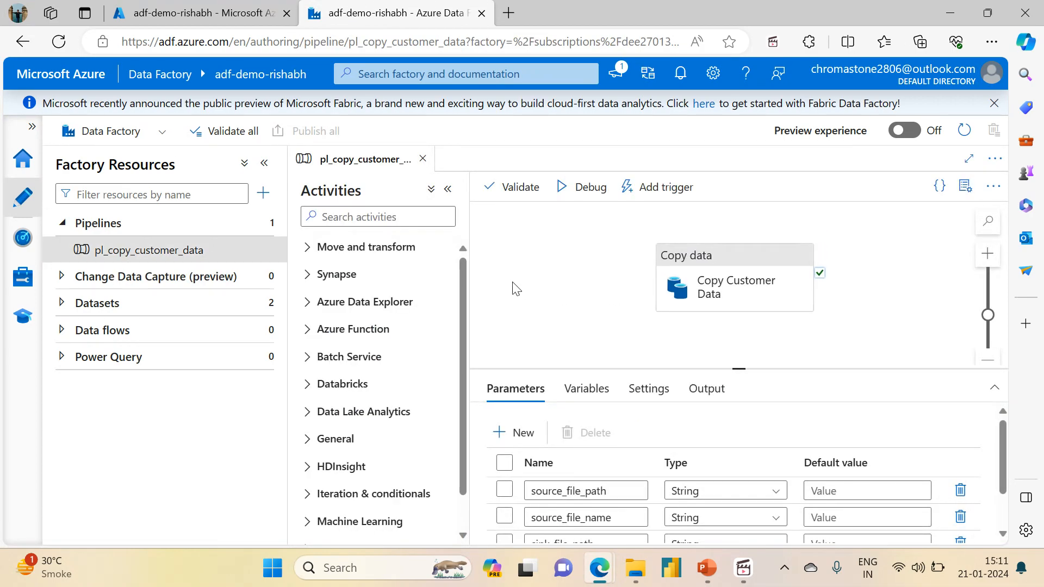
- Return to the Azure portal and open the data container of storage account adfdemoadlsgen2acc in resource group azuredatafactoryrg
click(199, 8)
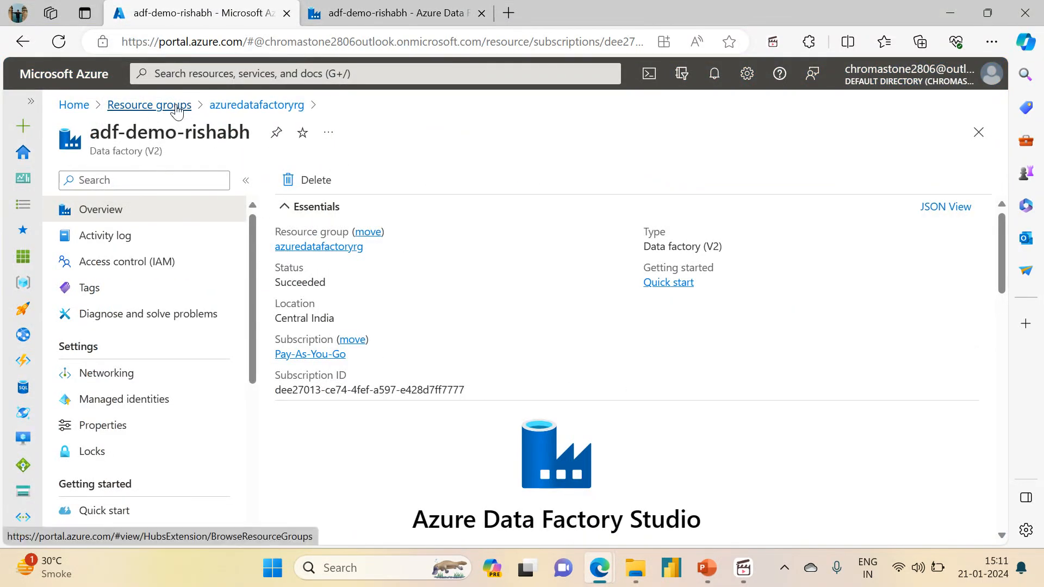
click(326, 248)
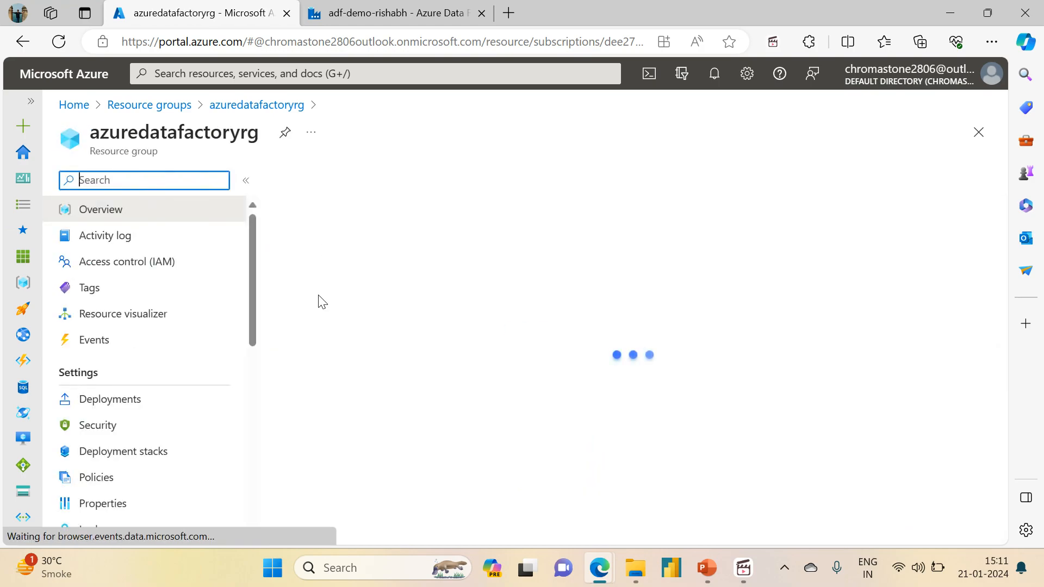
click(374, 422)
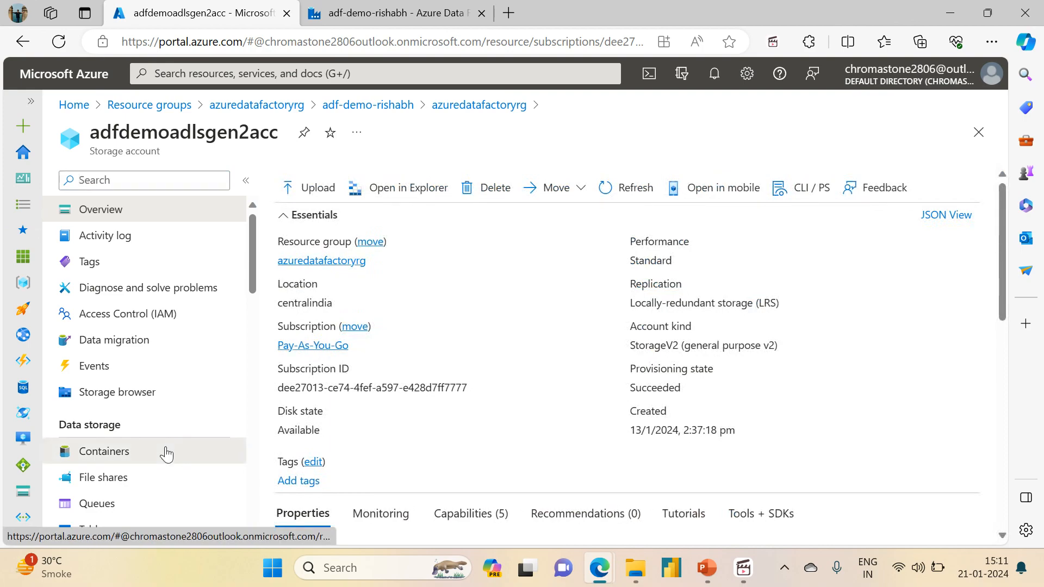
click(169, 450)
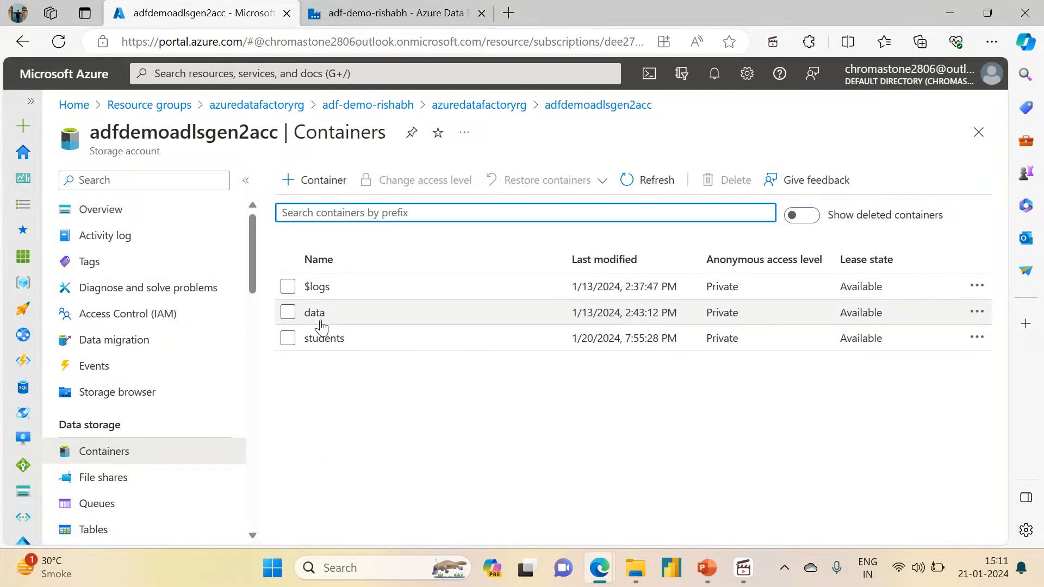
click(320, 323)
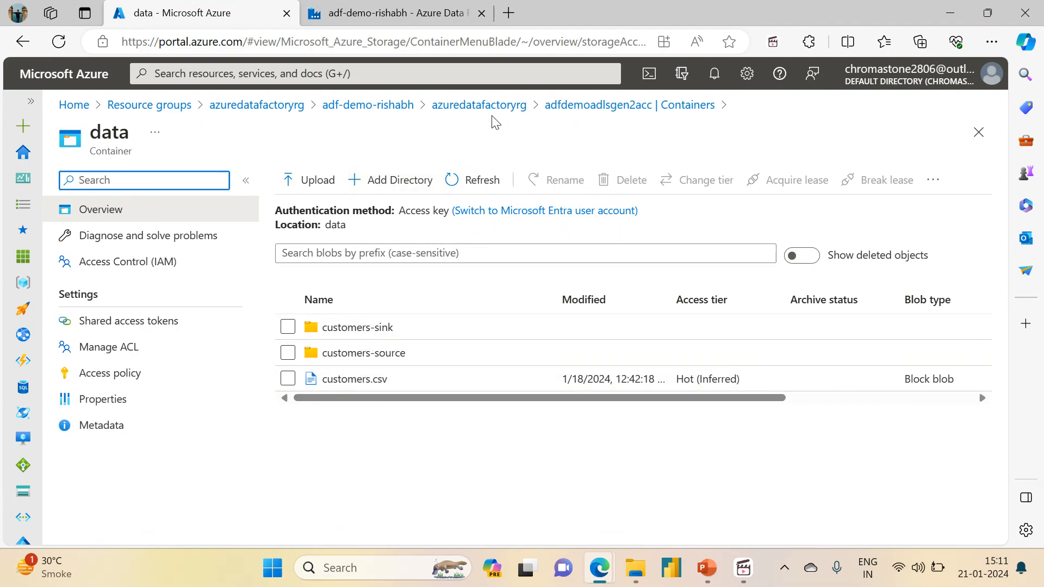
- Switch to File Explorer, open the Main Data workbook from the Session8 folder and review its student rows
click(631, 579)
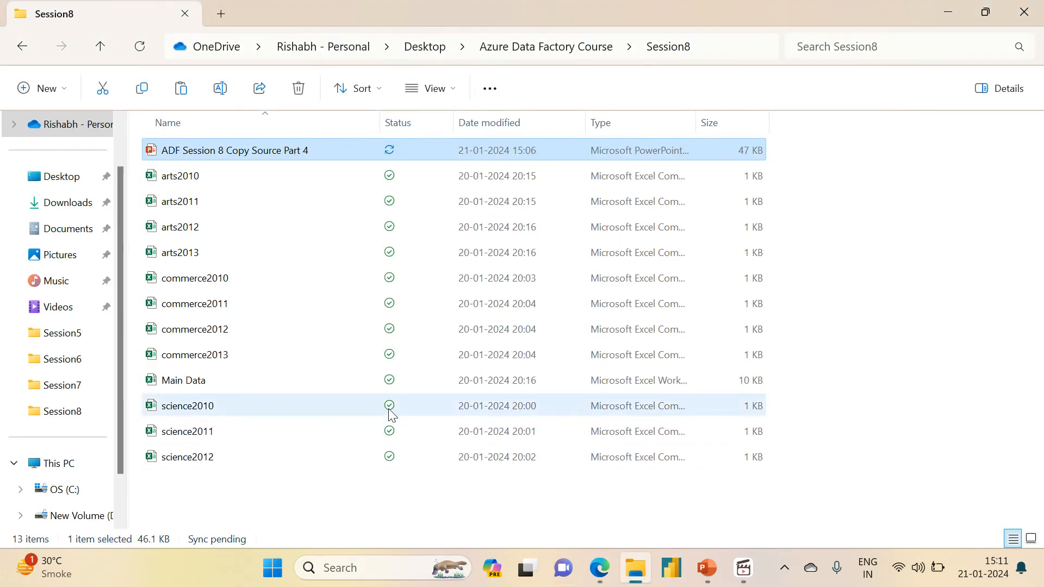
click(230, 381)
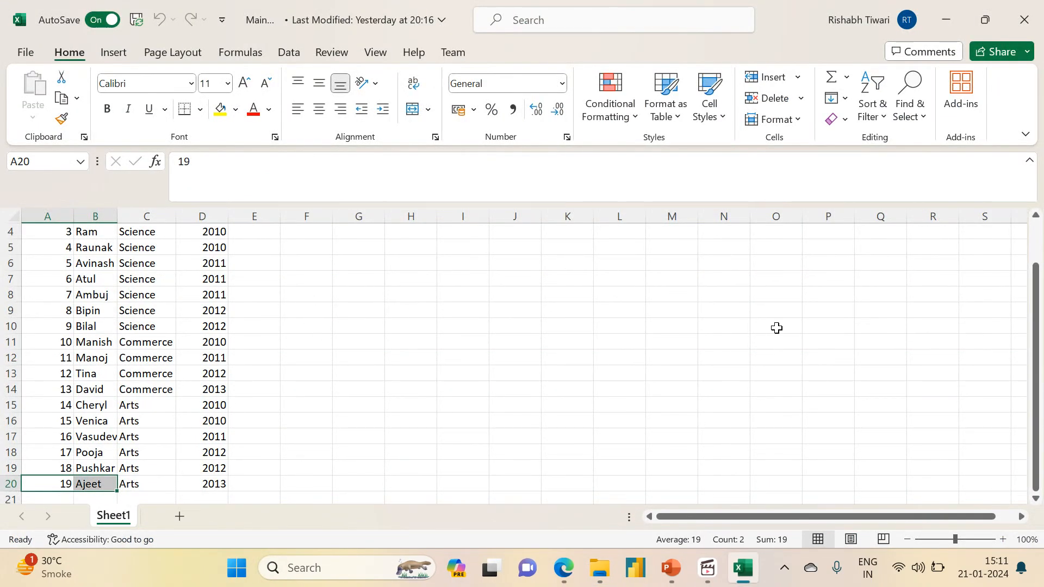
drag(1038, 324, 1036, 276)
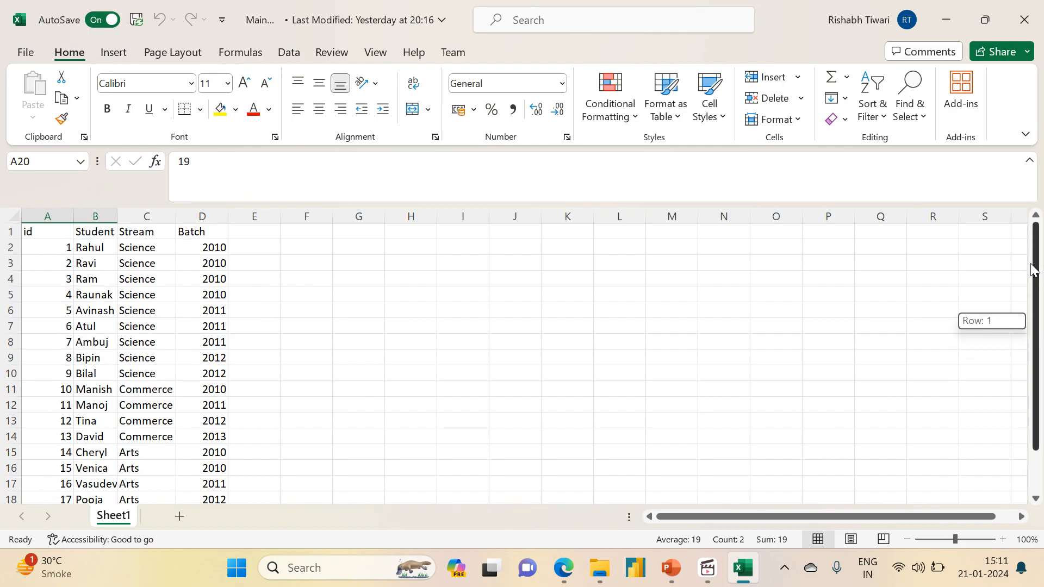
mouse_move(1033, 269)
mouse_down()
mouse_move(1042, 359)
mouse_move(1026, 252)
mouse_up()
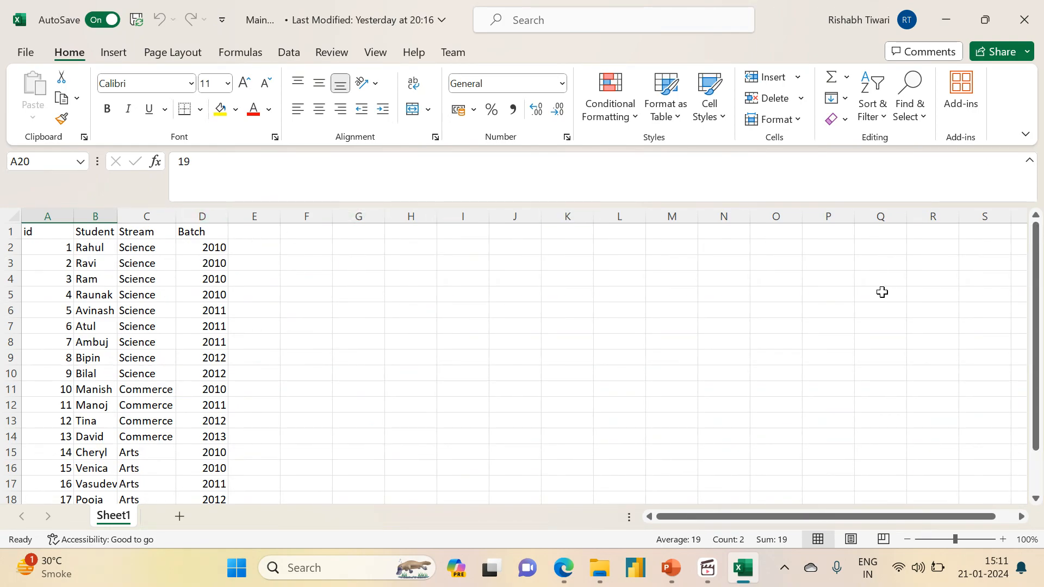
drag(1039, 298, 1017, 238)
mouse_move(1037, 364)
mouse_down()
mouse_move(1038, 393)
mouse_move(1037, 345)
mouse_up()
- Switch back to the Azure portal in Edge and view the customers-source folder in the data container
click(563, 569)
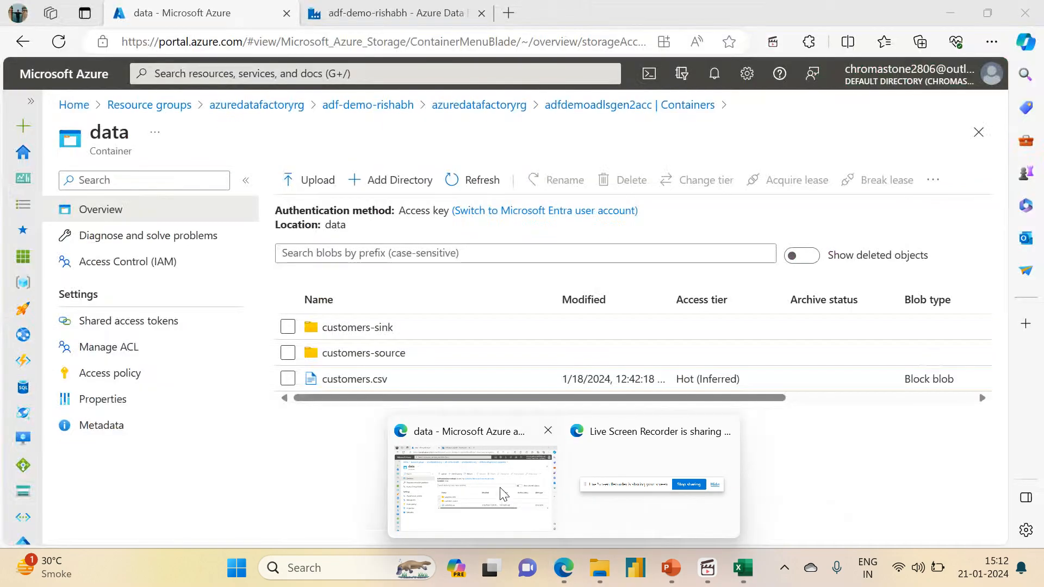
click(503, 489)
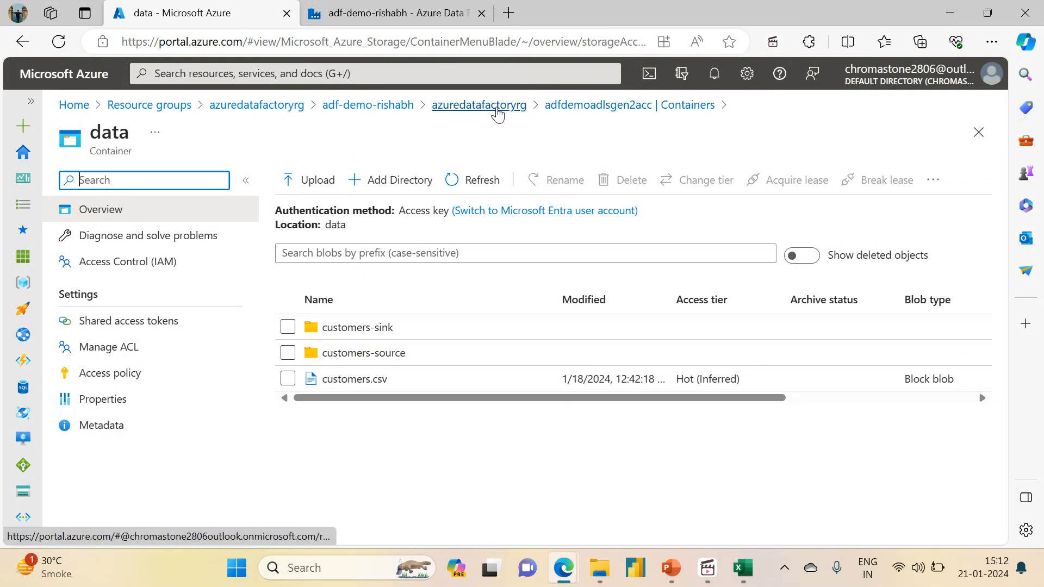
click(373, 353)
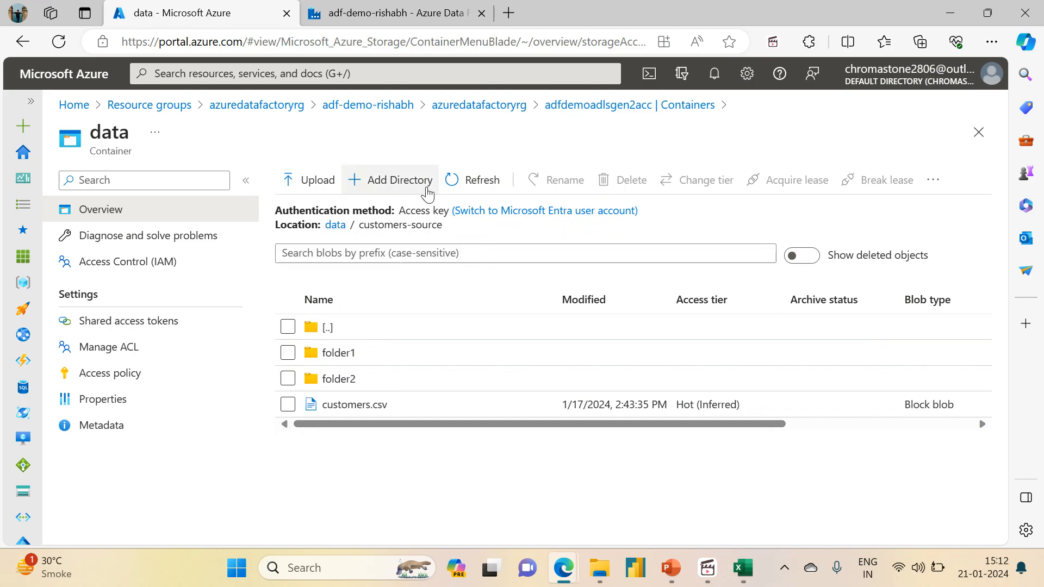
- Open the students container's source folder in the storage browser of adfdemoadlsgen2acc and collapse both navigation panes
click(504, 108)
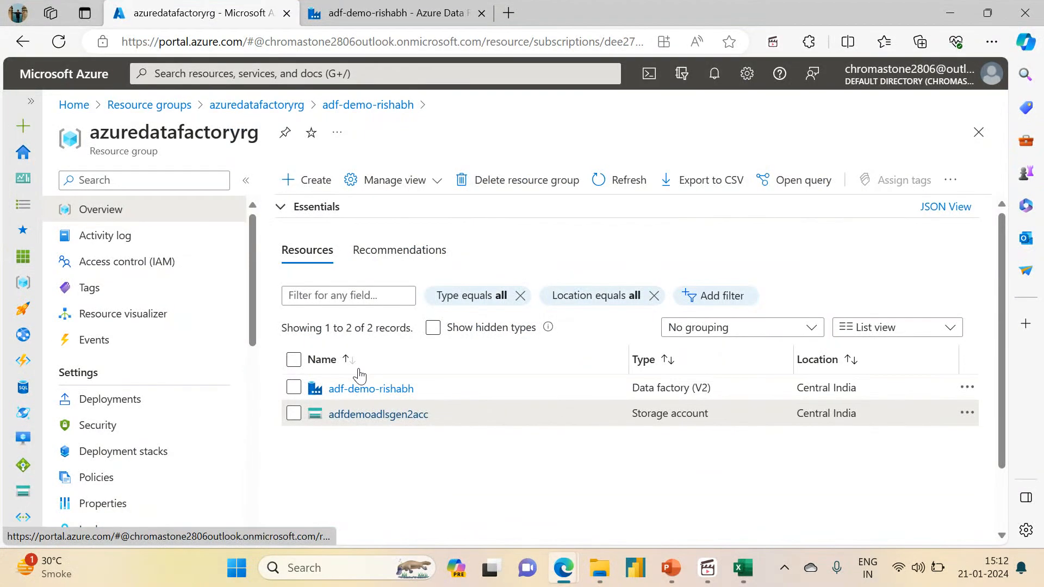
click(353, 416)
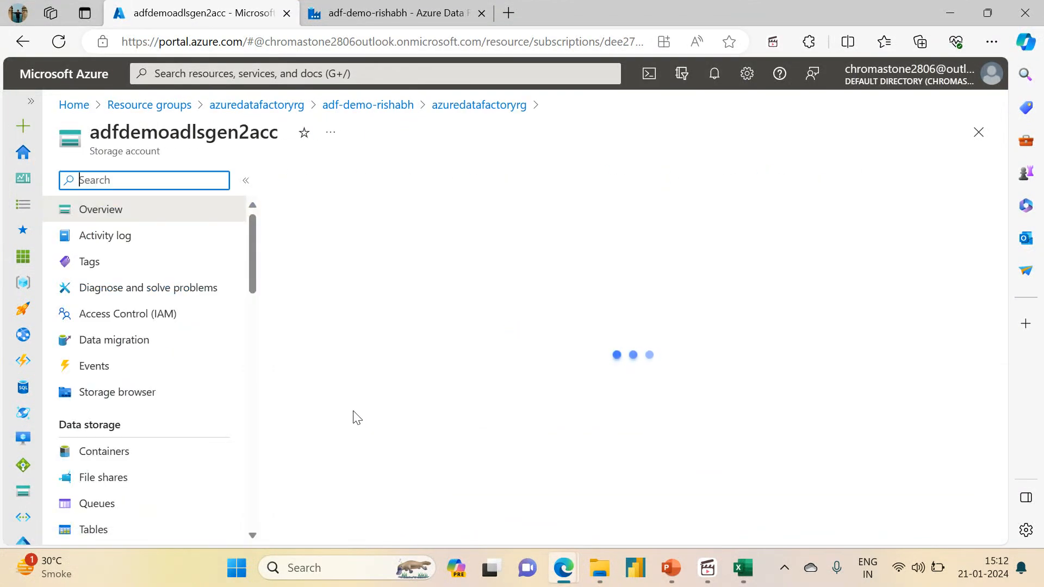
click(131, 453)
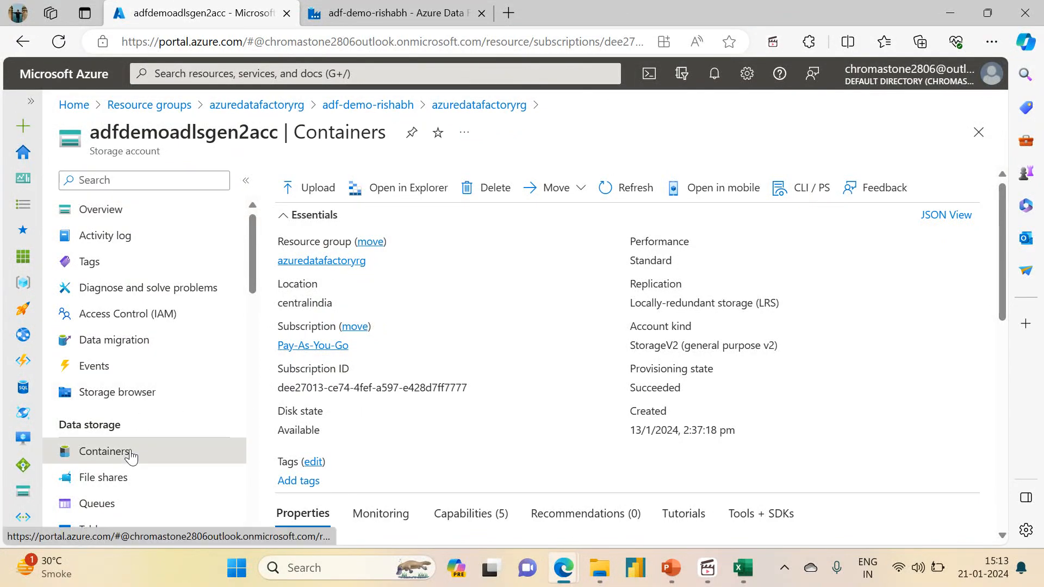
click(120, 401)
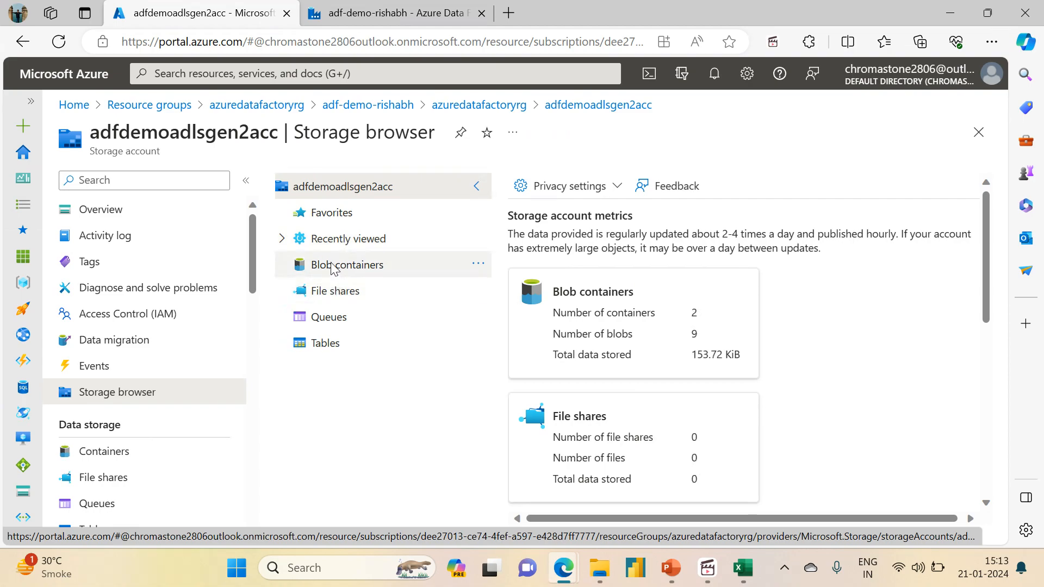
click(333, 267)
click(588, 393)
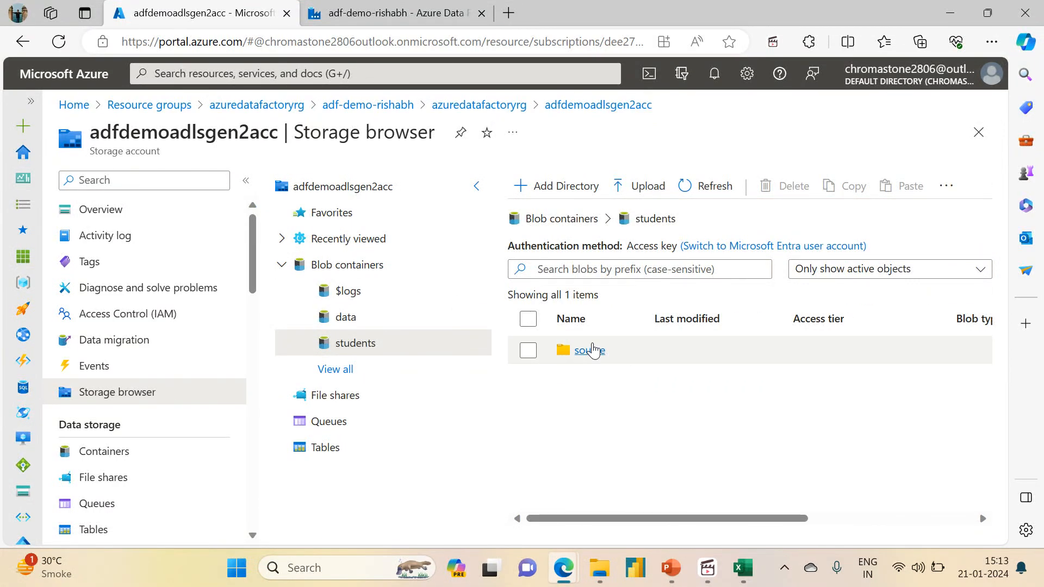
click(590, 351)
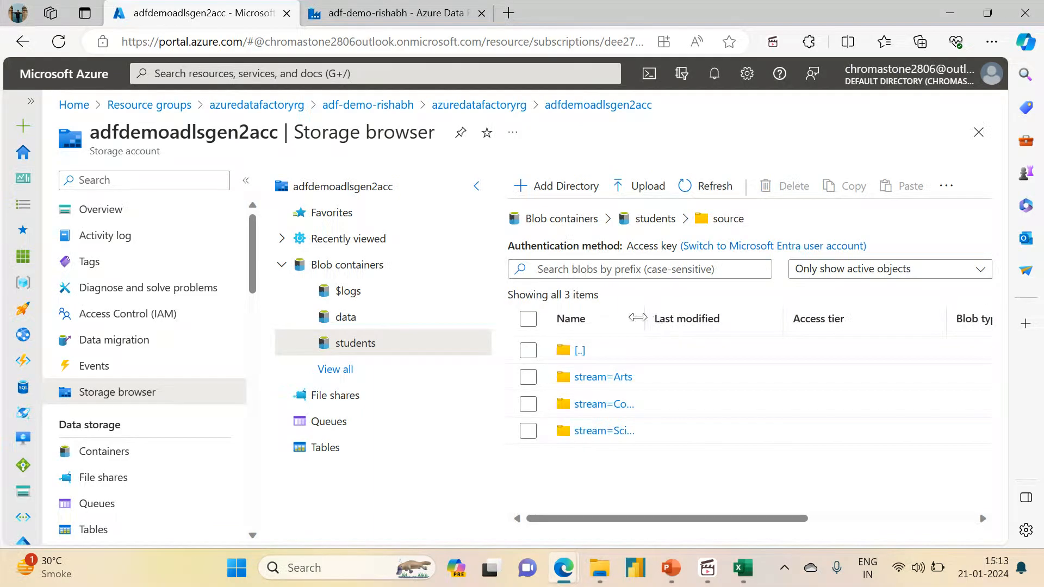
click(476, 186)
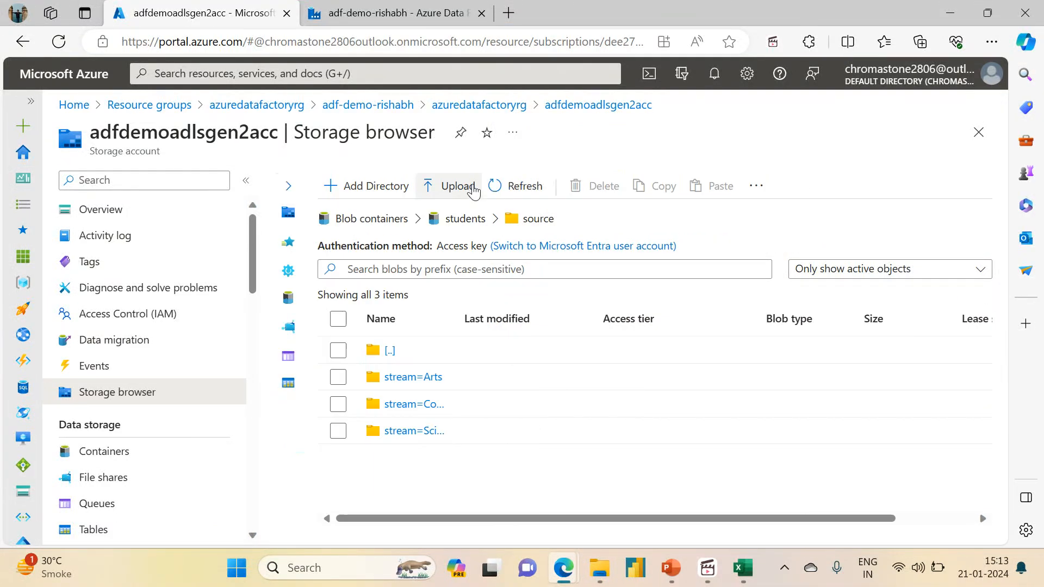
click(246, 181)
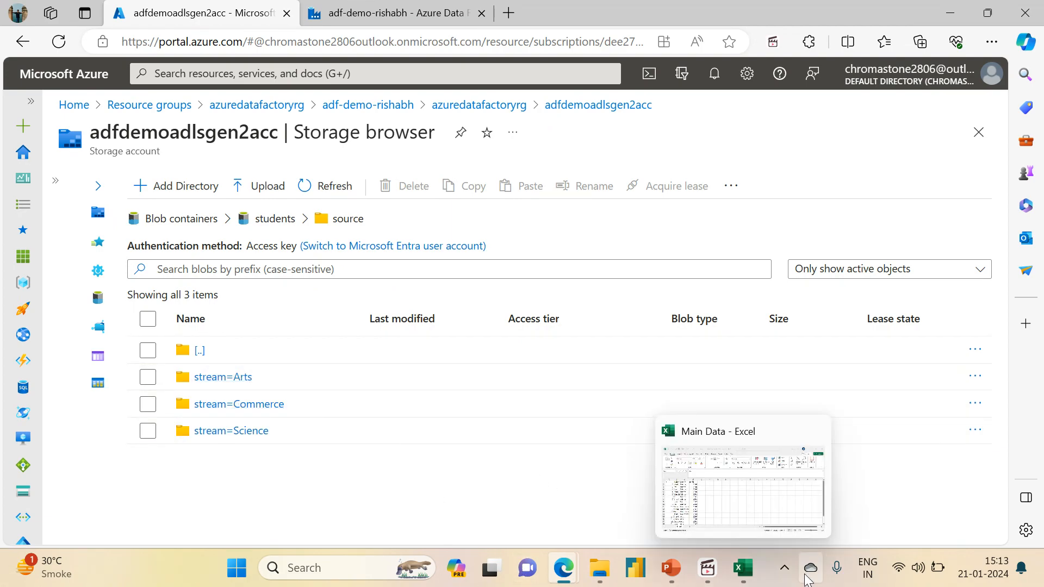
- Check the Main Data workbook in Excel, view the stream=Arts folder in the storage browser, and return to the source folder
click(744, 569)
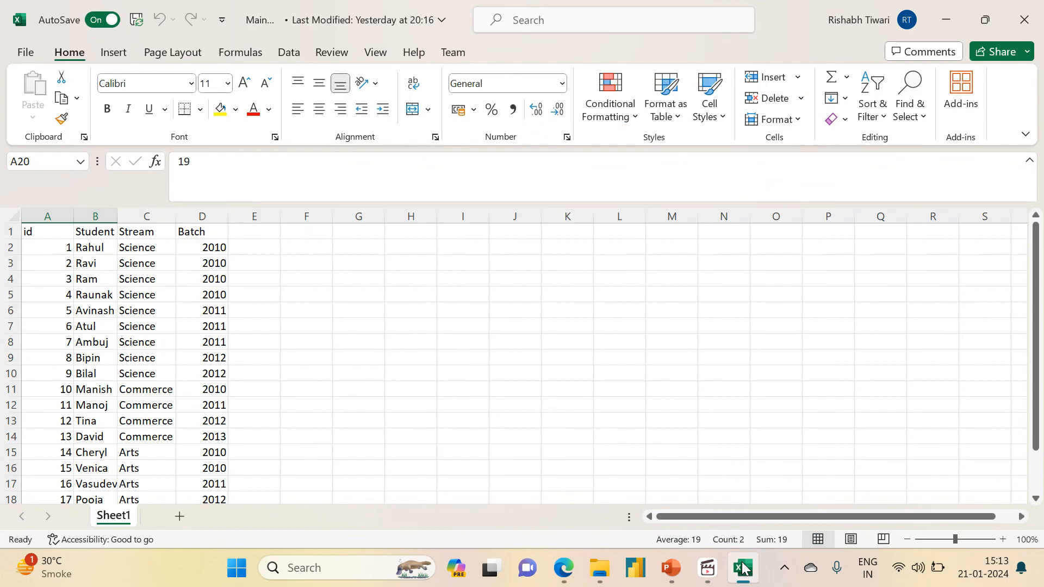
click(743, 568)
click(210, 381)
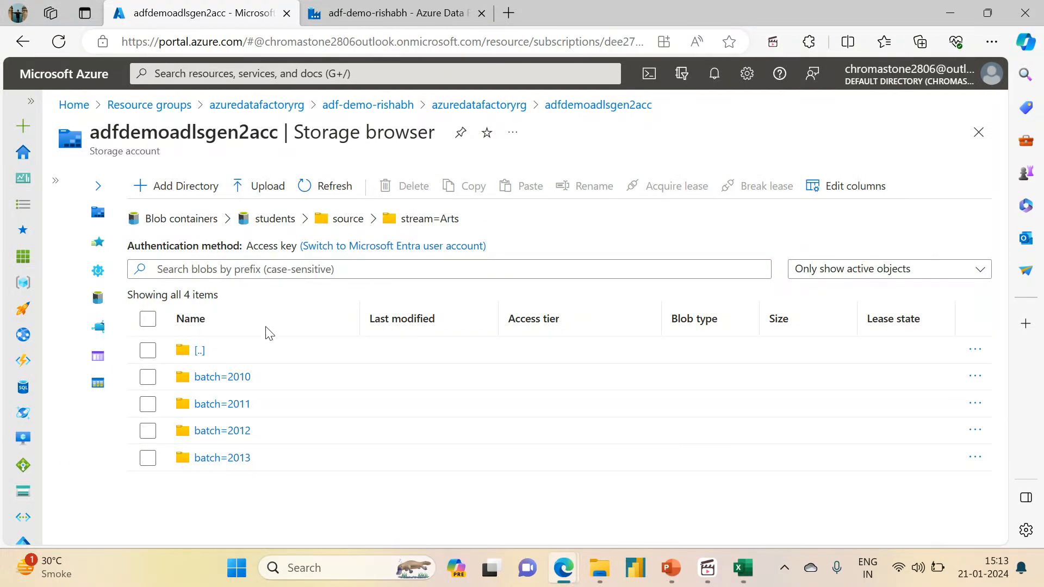
click(341, 219)
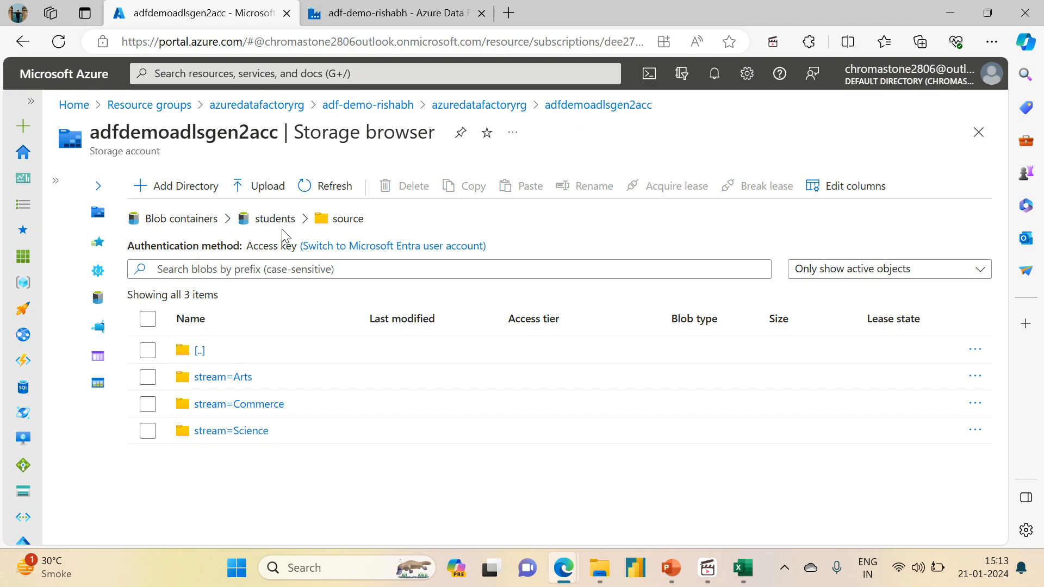
- Open the batch=2010 folder under stream=Arts and view the properties of arts2010.csv
click(228, 379)
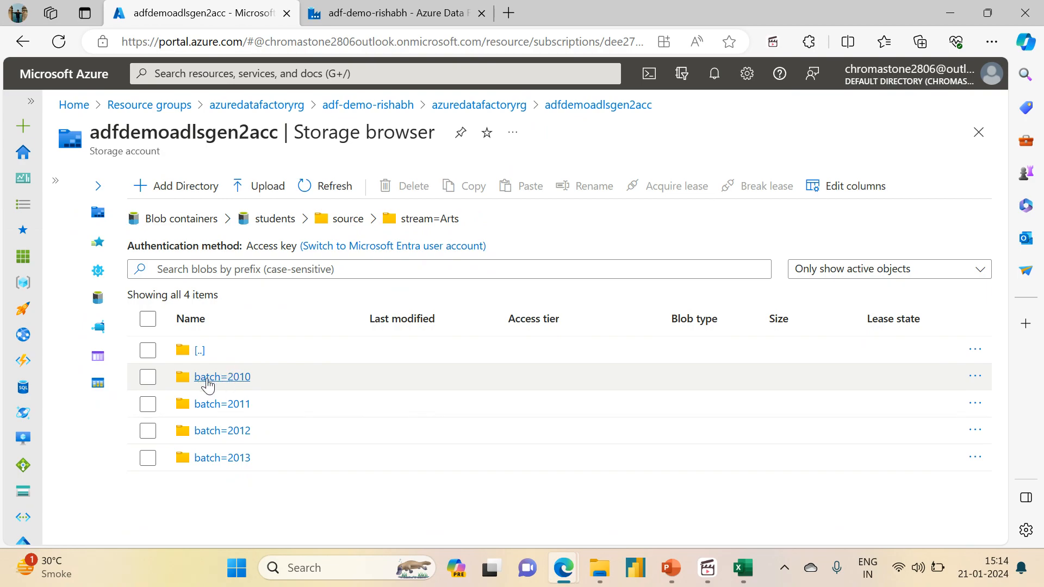
click(234, 383)
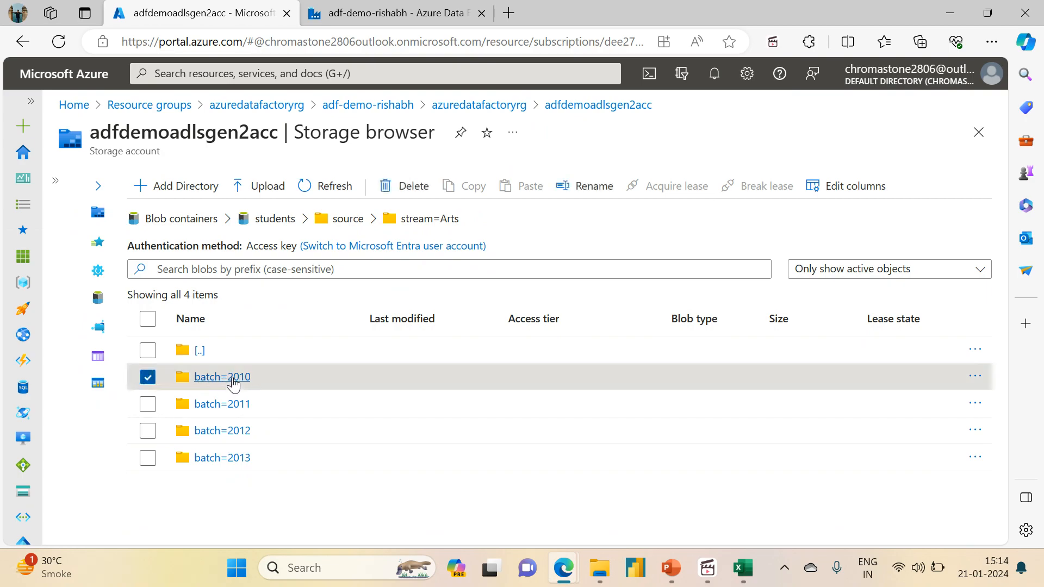
click(218, 379)
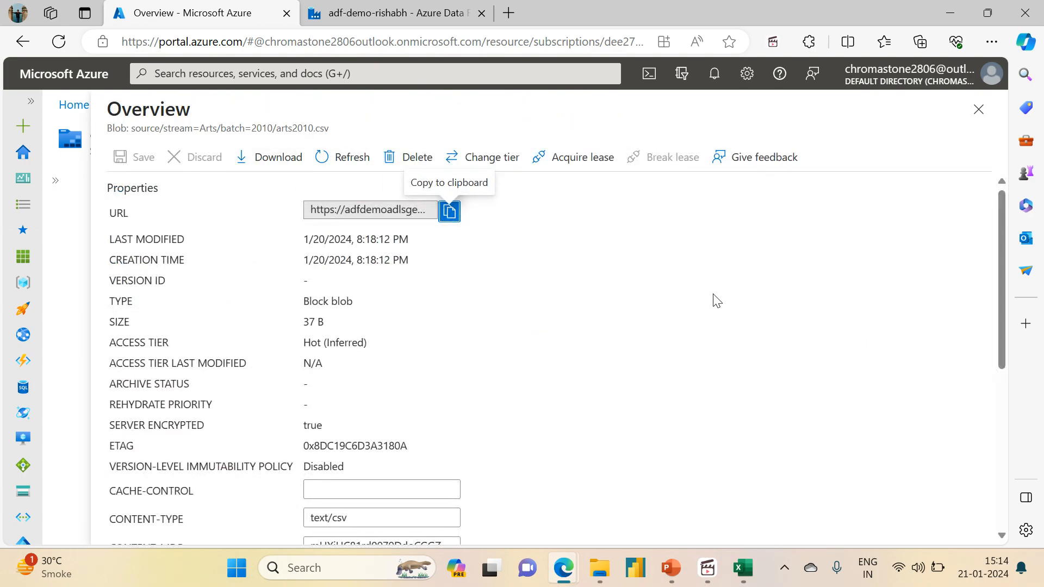
click(979, 111)
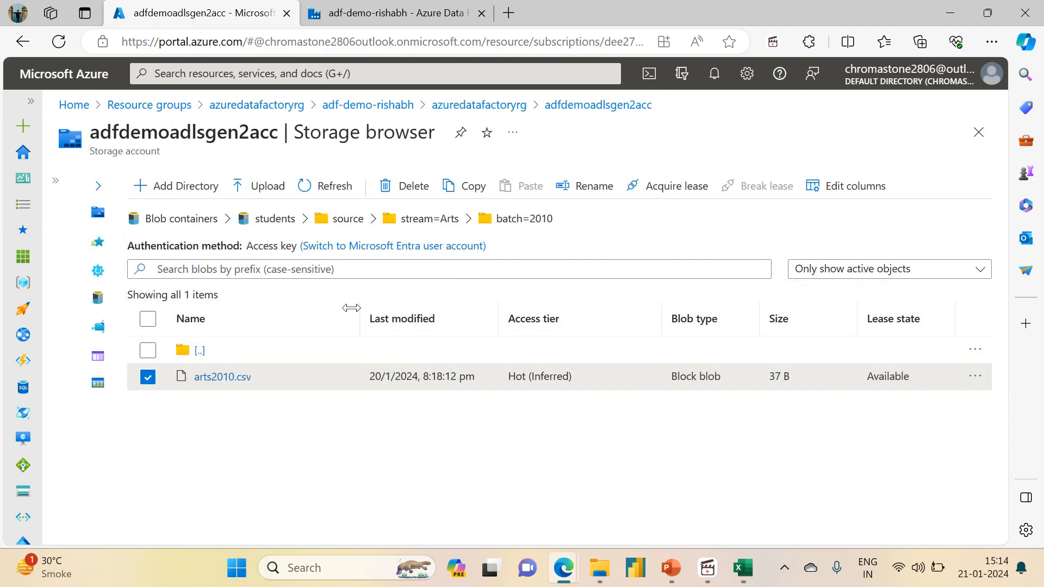
click(202, 379)
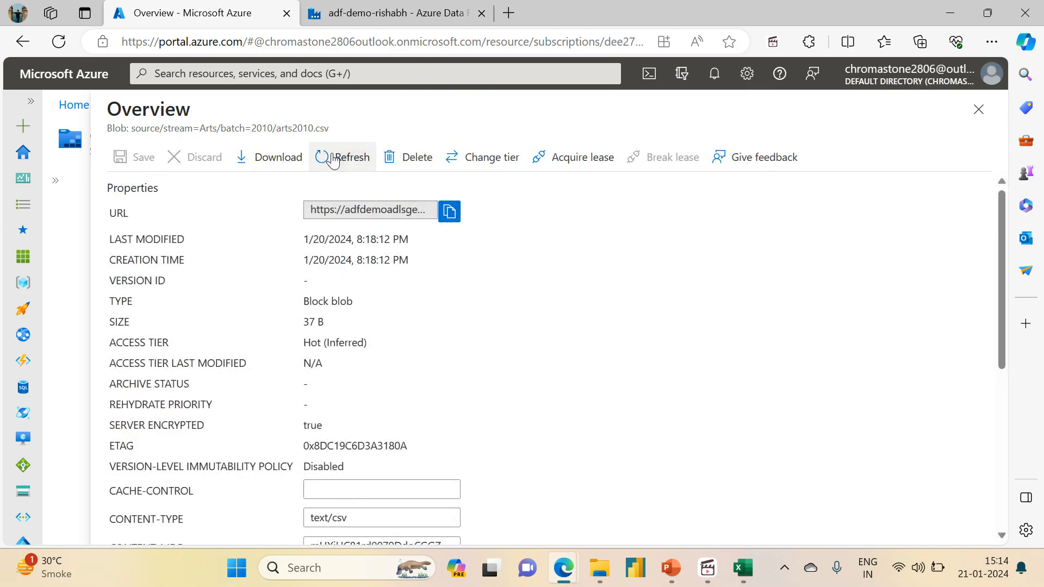
- Switch to File Explorer and open the local arts2010 file from the Session8 folder in Notepad
click(606, 582)
click(196, 185)
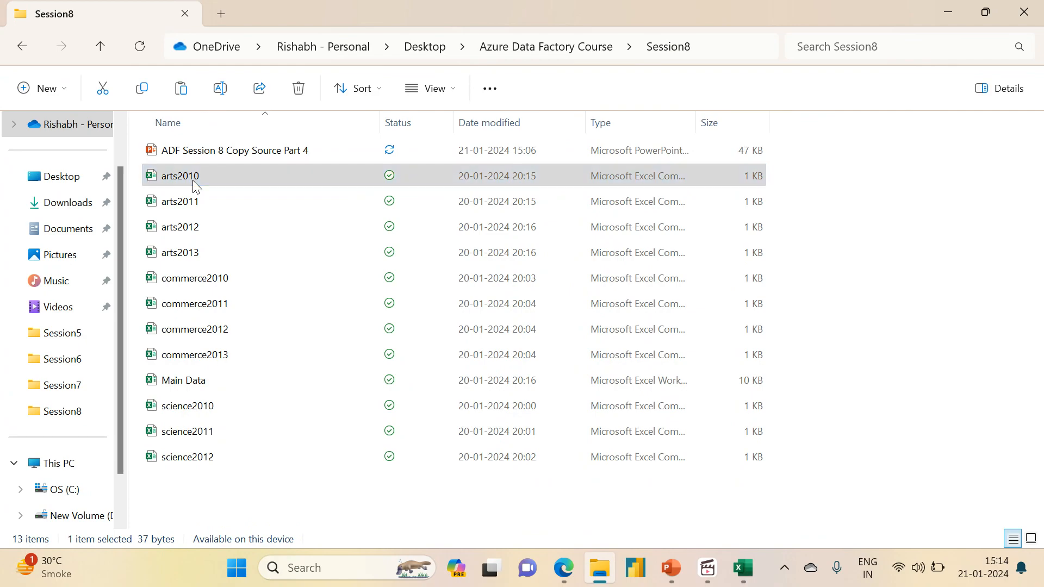
right_click(196, 185)
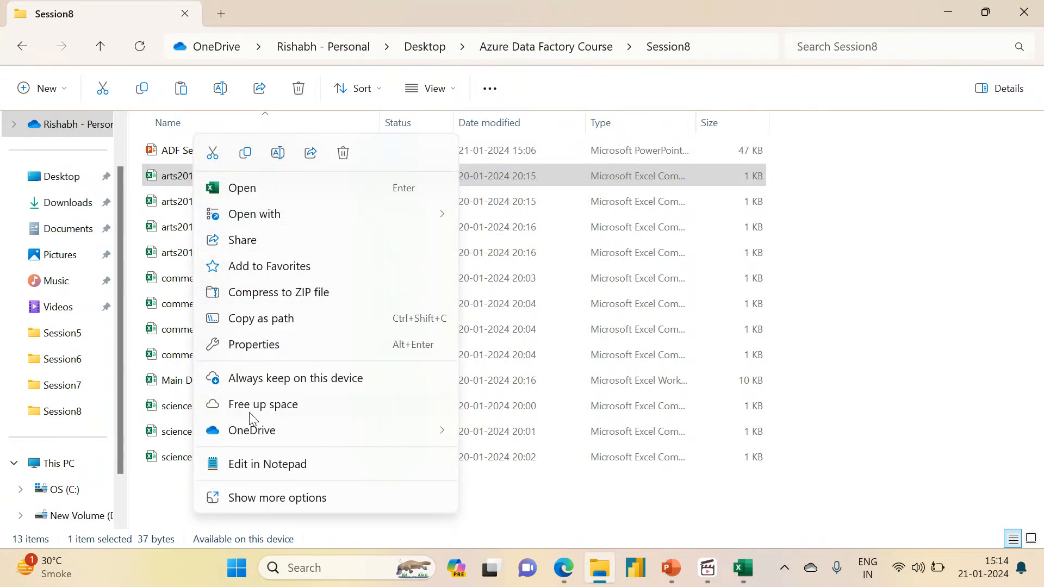
click(255, 463)
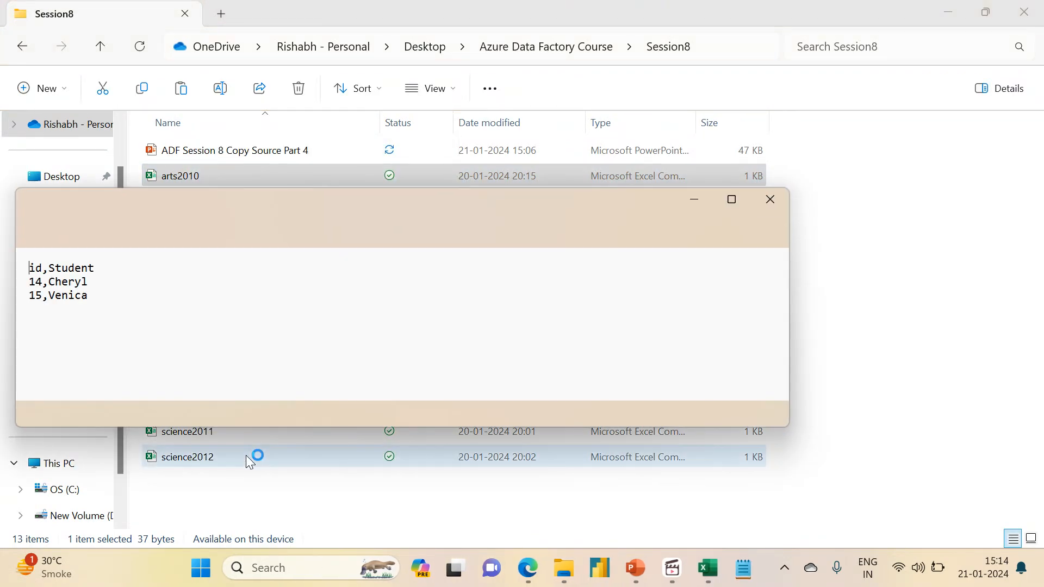
- Review the arts2010 rows in Notepad, then switch back to the Azure portal in Edge and close the blob's properties
drag(98, 292, 14, 272)
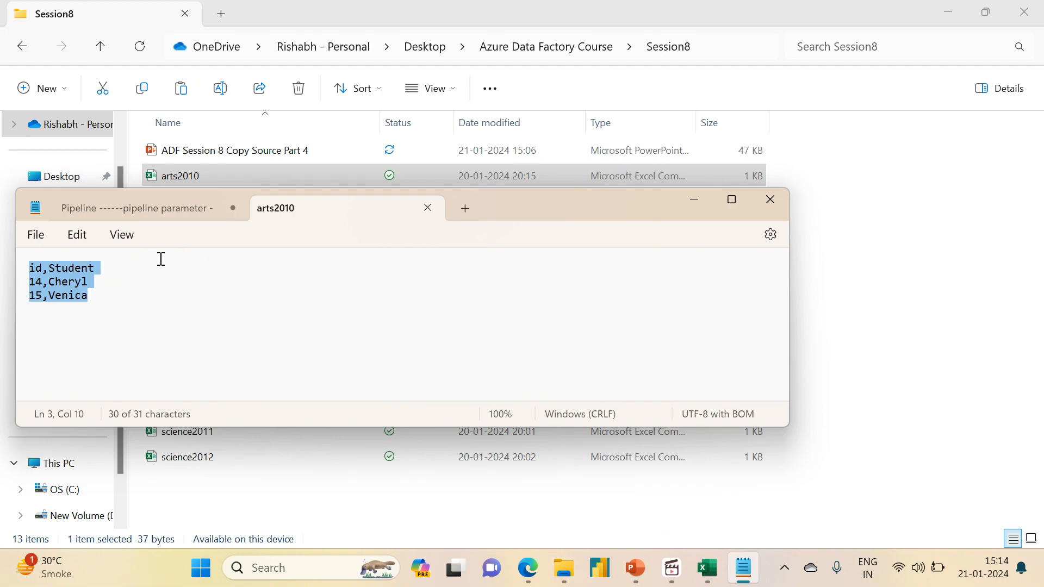
click(691, 200)
mouse_move(532, 568)
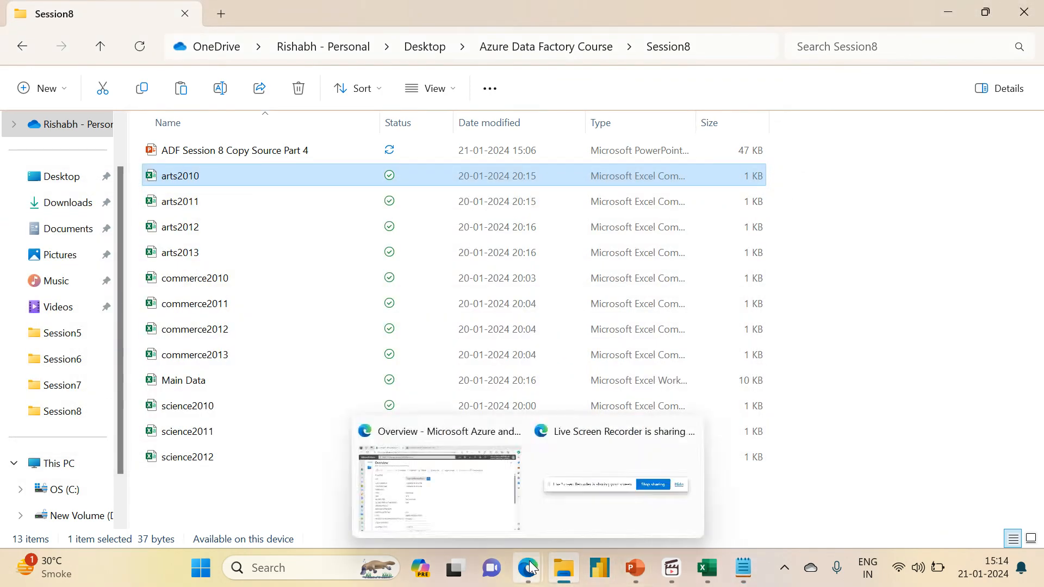
click(645, 577)
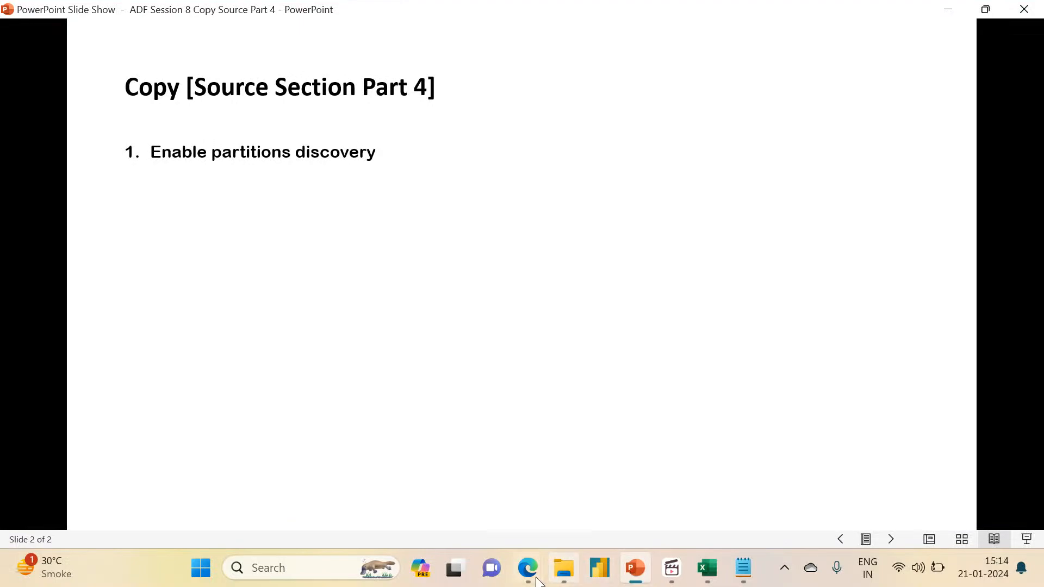
mouse_move(537, 579)
click(489, 511)
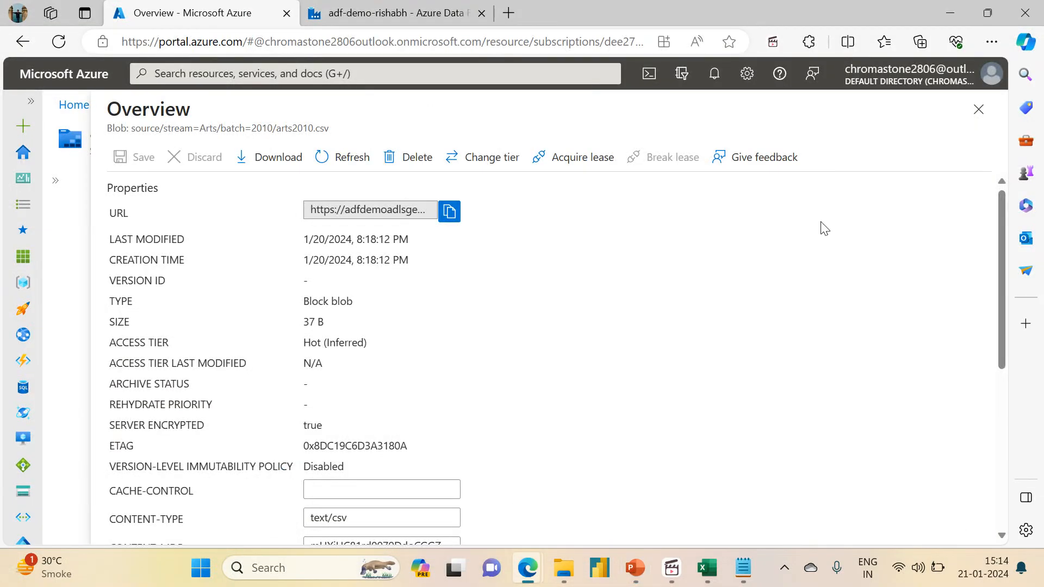
click(978, 112)
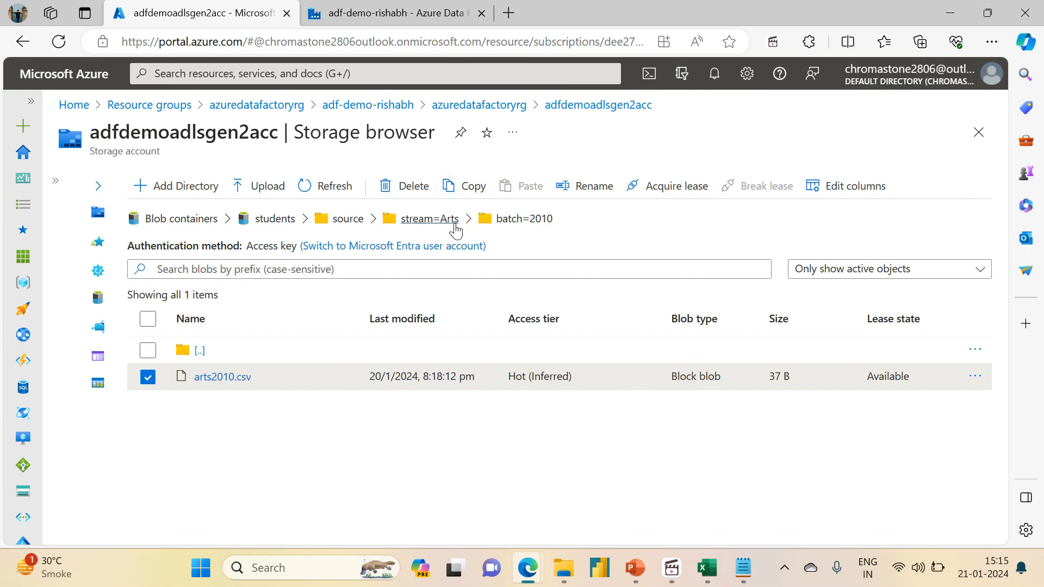
- Go up to the root of the students container and add a directory named sink
click(347, 225)
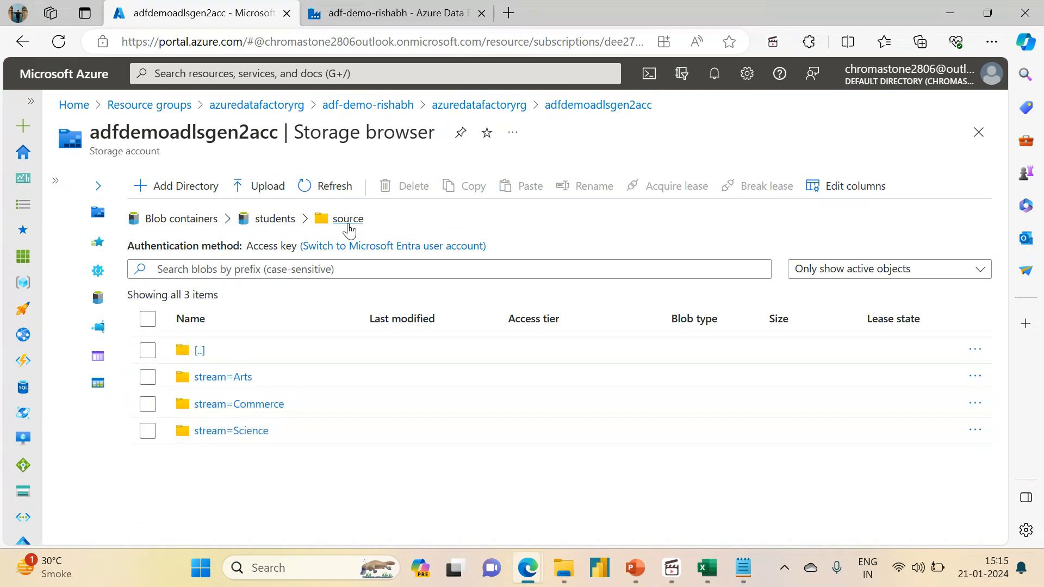
click(286, 233)
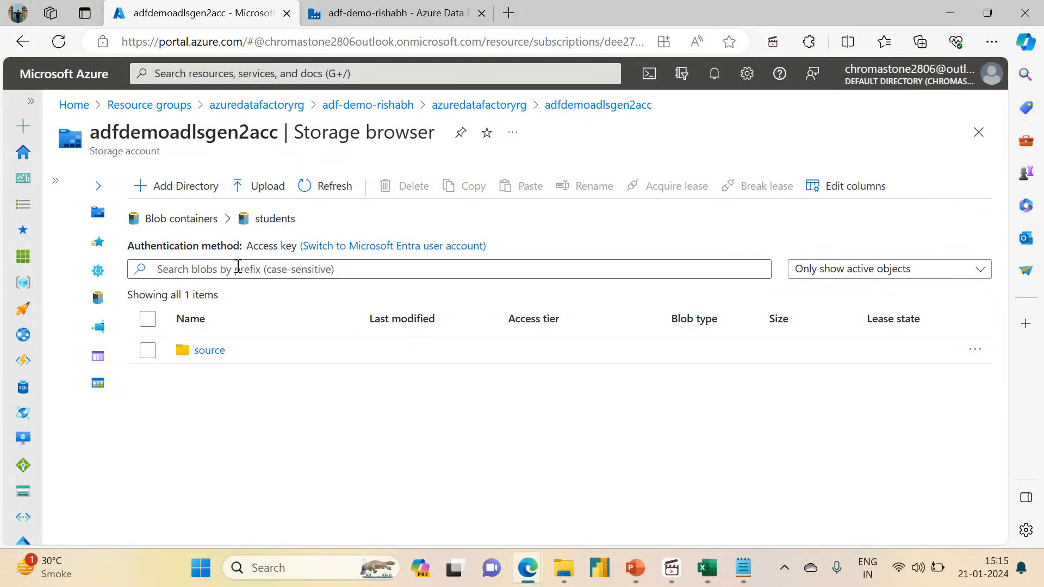
click(189, 190)
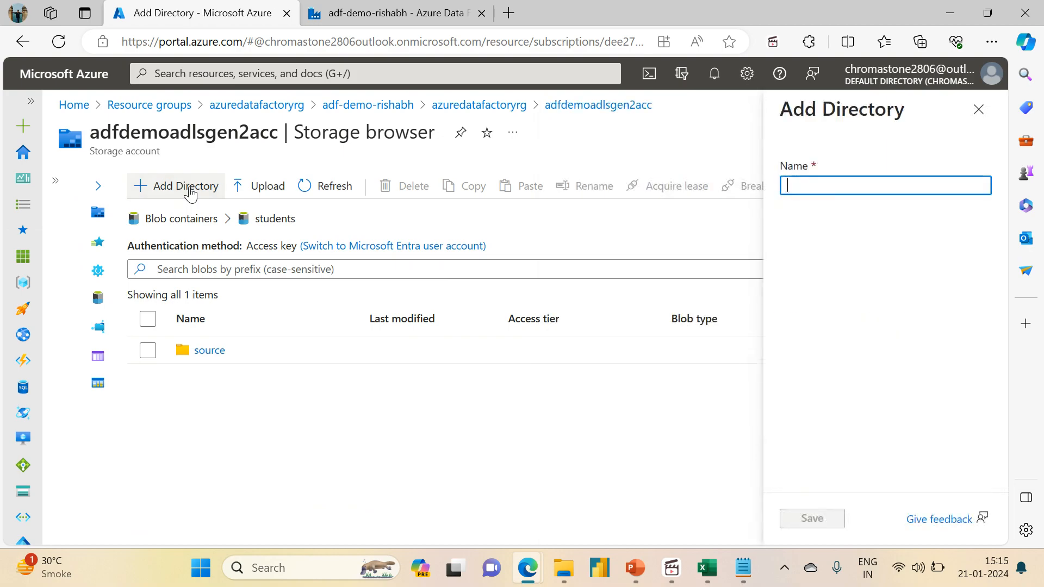
text(sink)
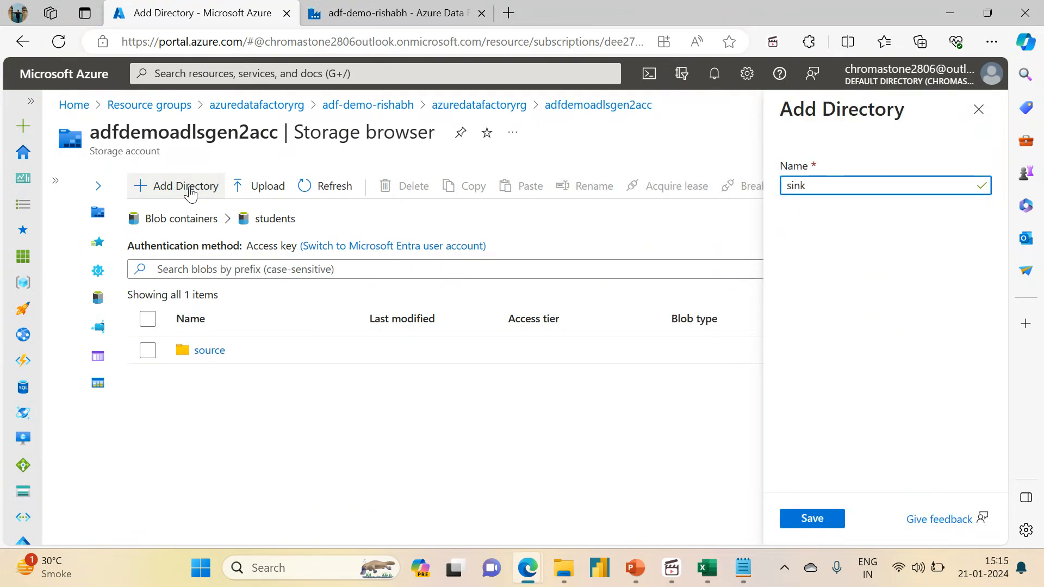
click(811, 518)
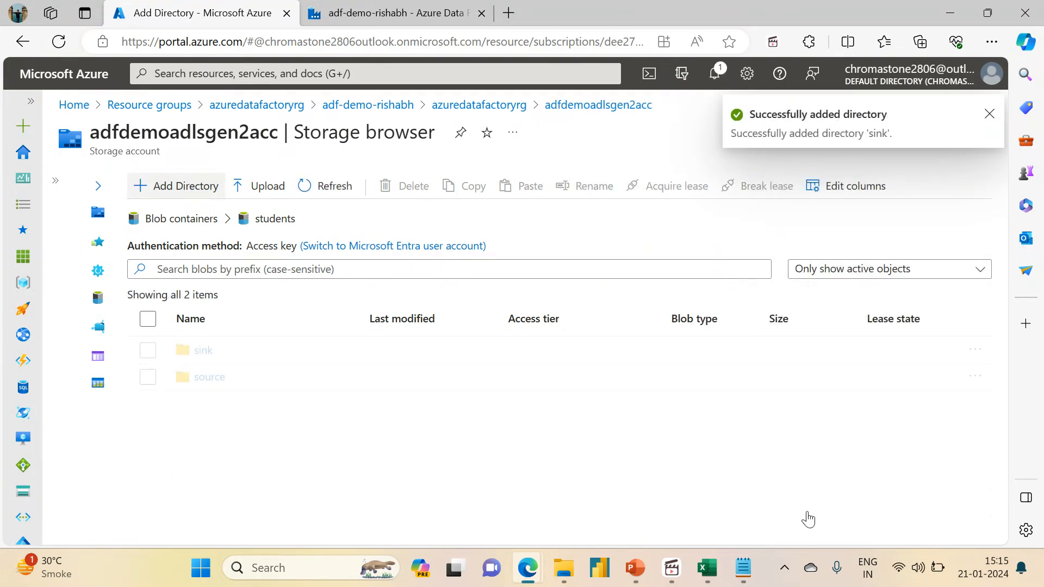
- Switch to Data Factory and show the source settings of the Copy Customer Data activity, collapsing the resources pane and enlarging the settings area
click(387, 11)
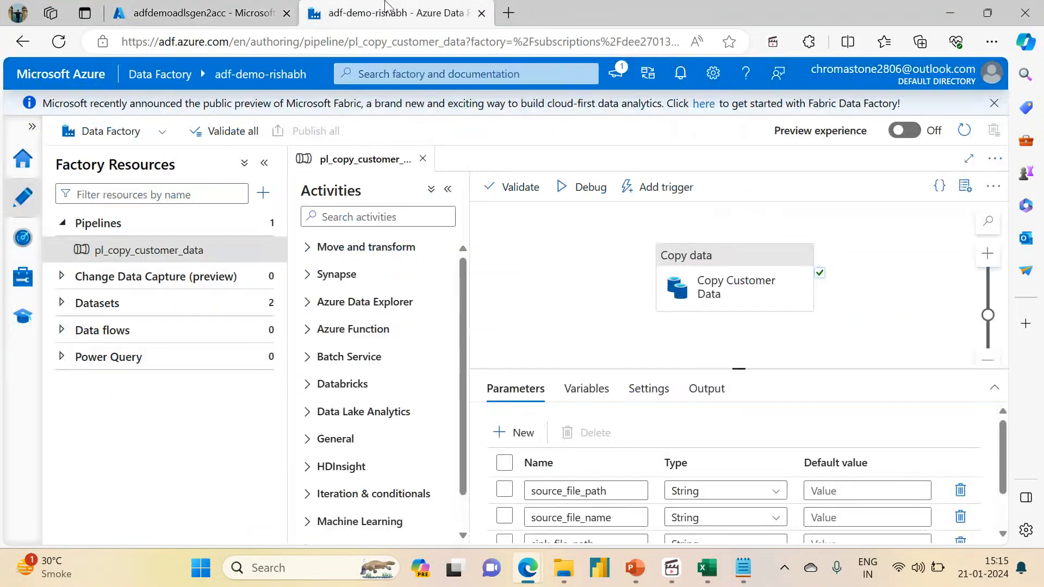
click(705, 269)
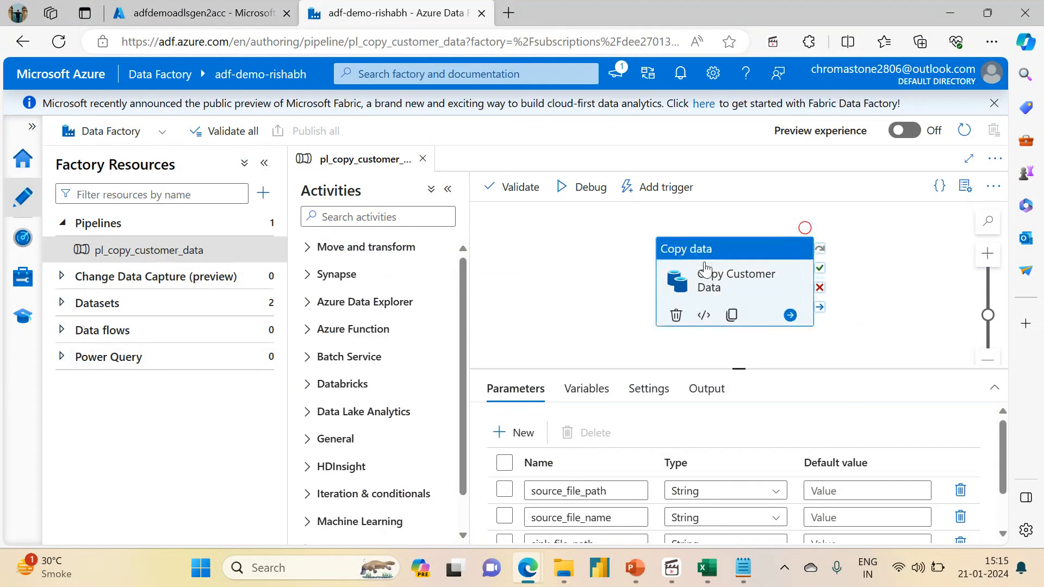
click(264, 163)
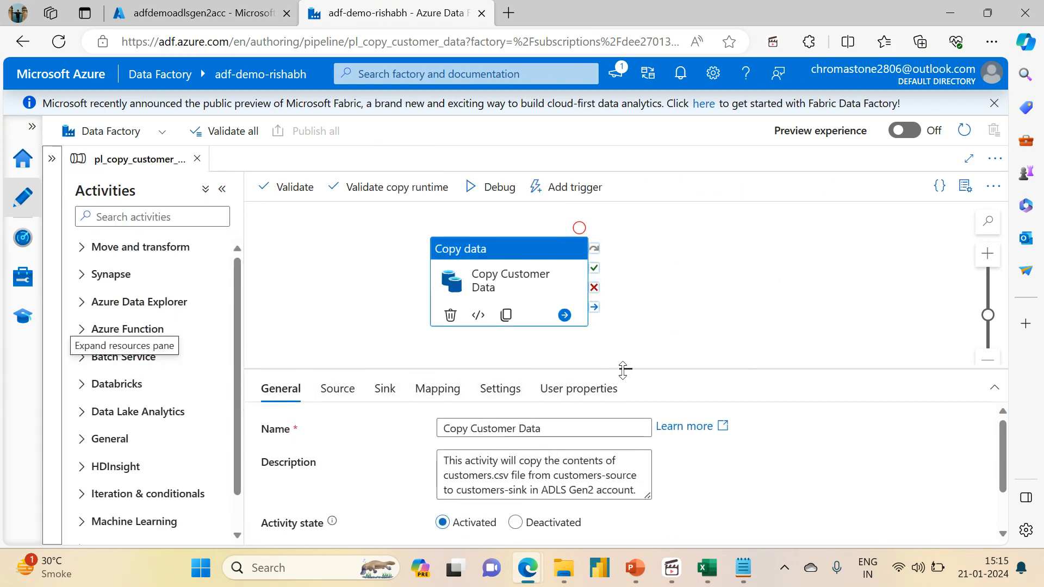
drag(623, 370, 625, 252)
click(337, 271)
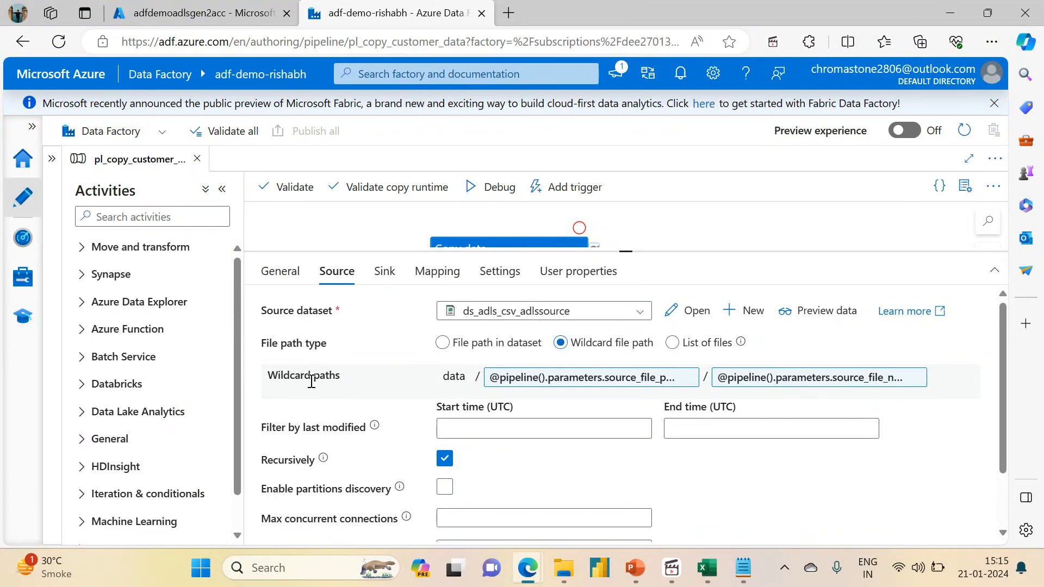
- Change the container in the file path of the ds_adls_csv_adlssource dataset to students and return to the pipeline
drag(443, 379, 461, 381)
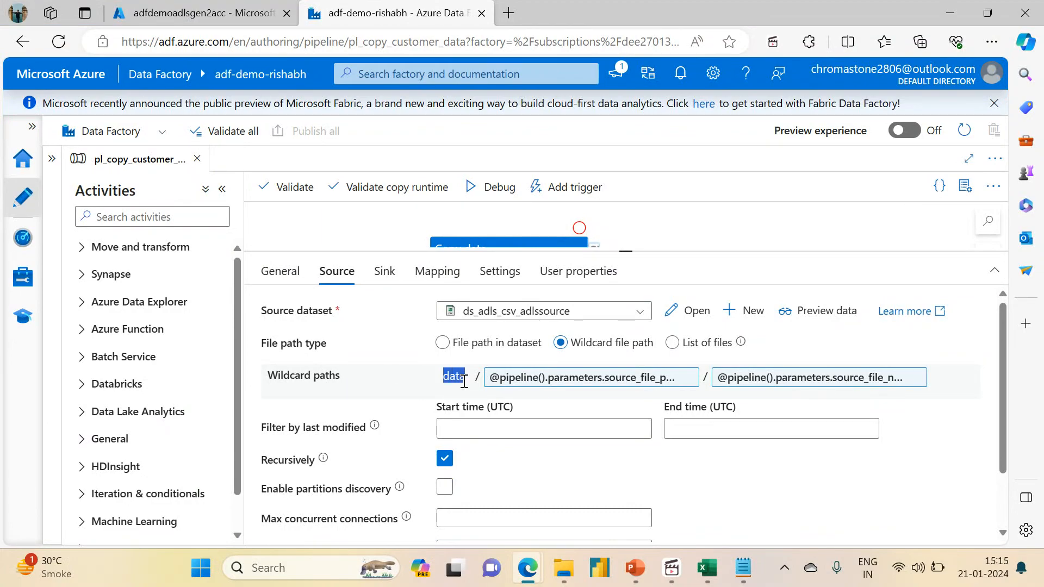
click(687, 311)
drag(291, 403, 243, 403)
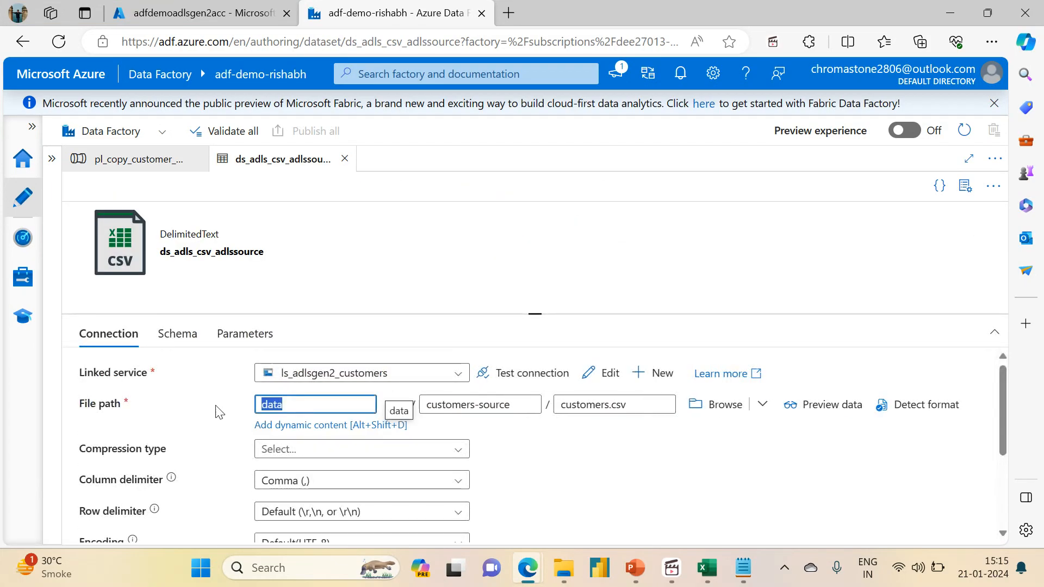
text(students)
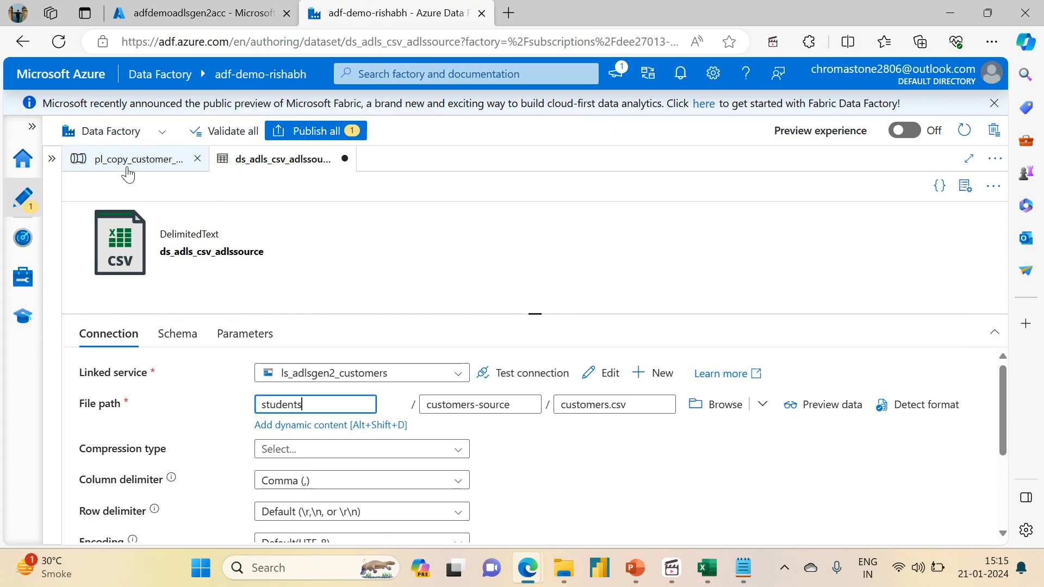
click(127, 169)
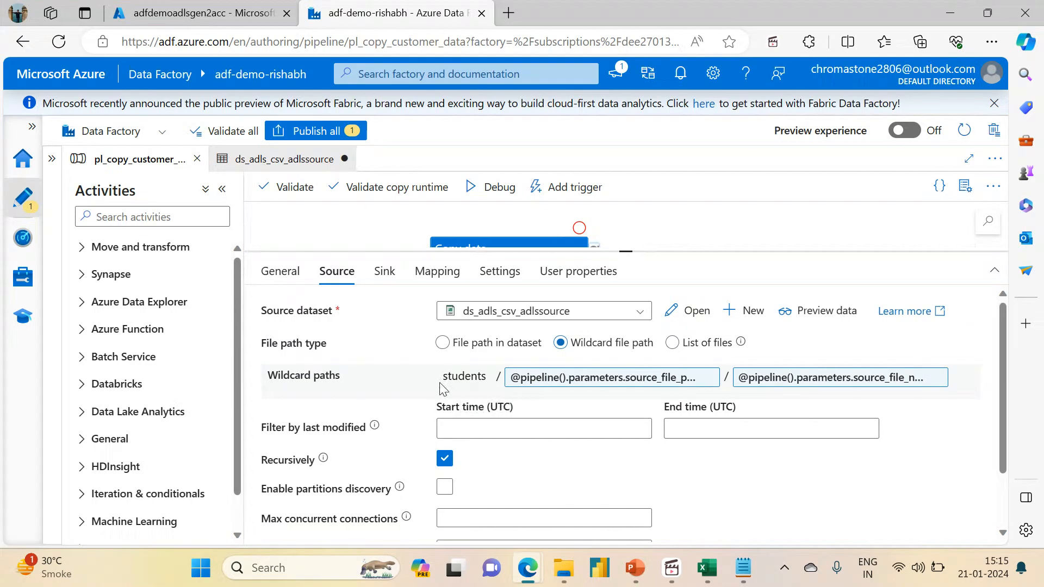
- Change the container in the file path of the sink dataset ds_adls_csv_adlssink to students and return to the pipeline
click(384, 272)
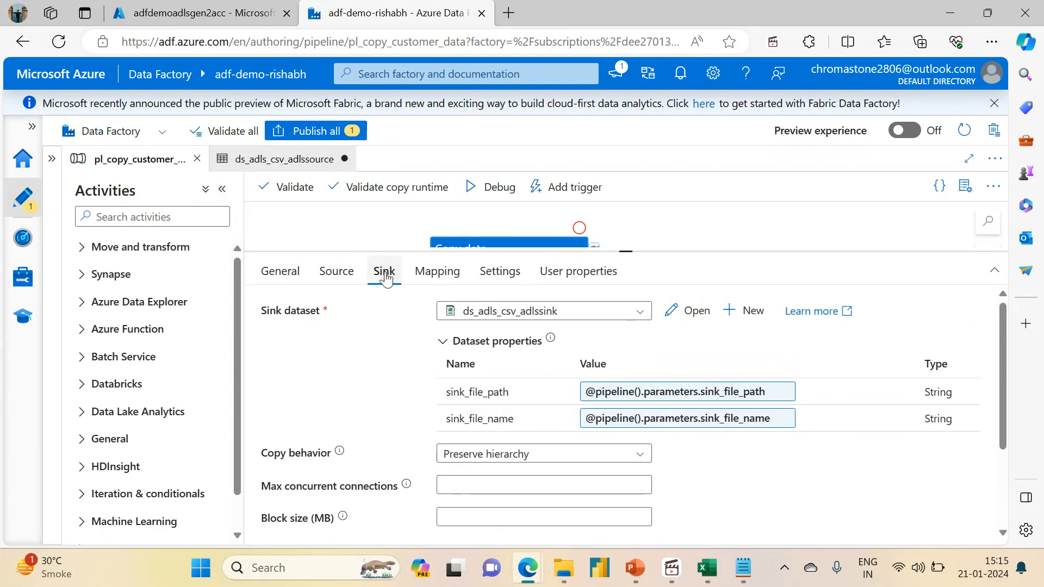
click(691, 311)
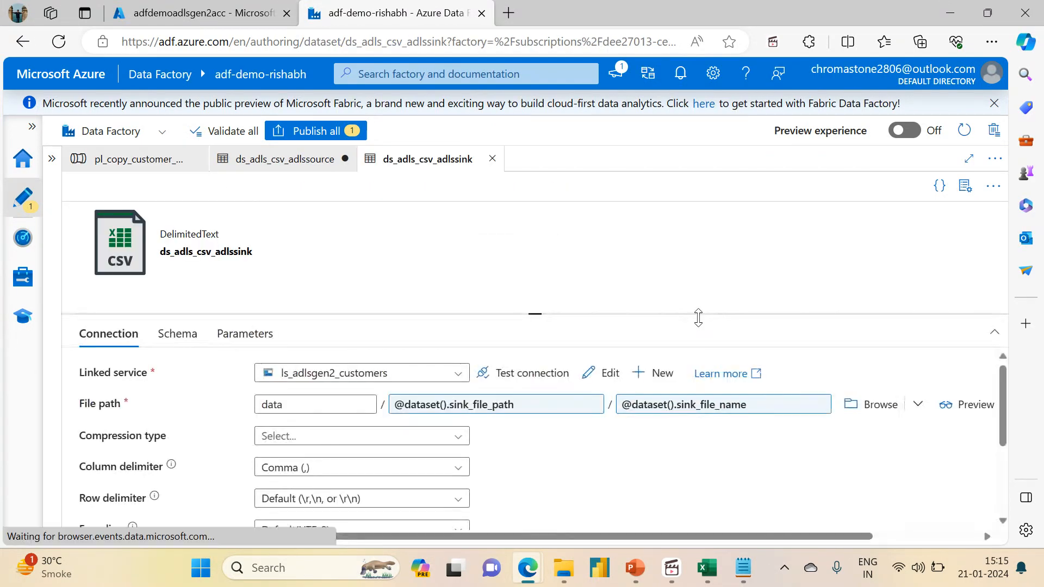
double_click(305, 405)
text(students)
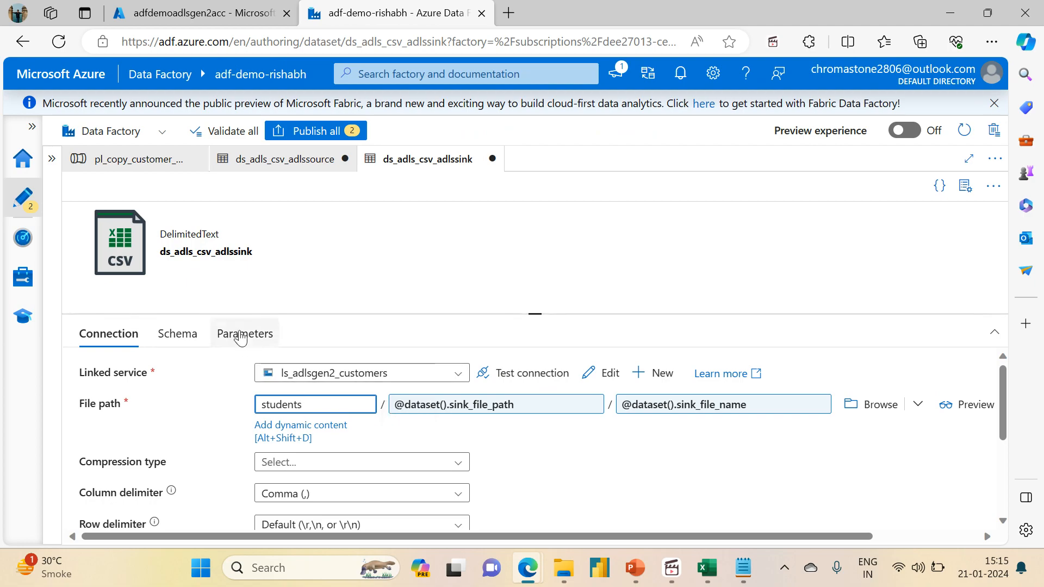
click(149, 164)
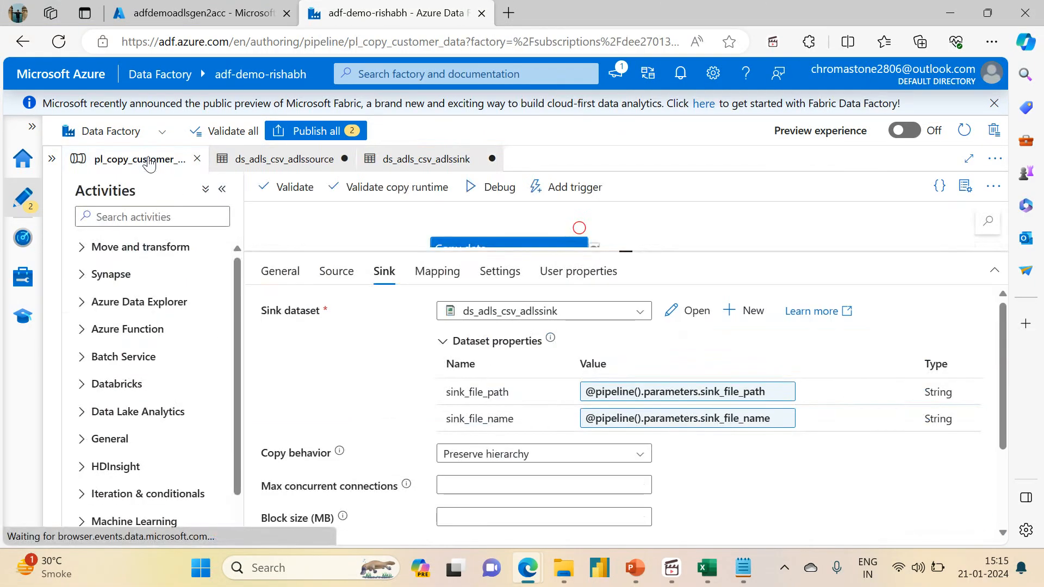
- Set the copy behavior of the activity's sink to Merge files
drag(1000, 415, 1009, 481)
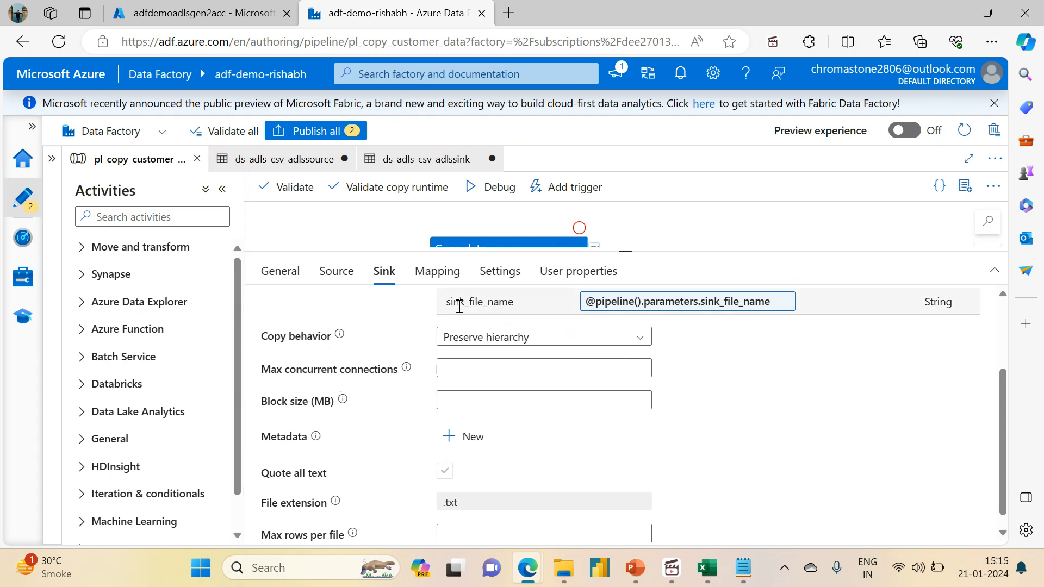
click(474, 342)
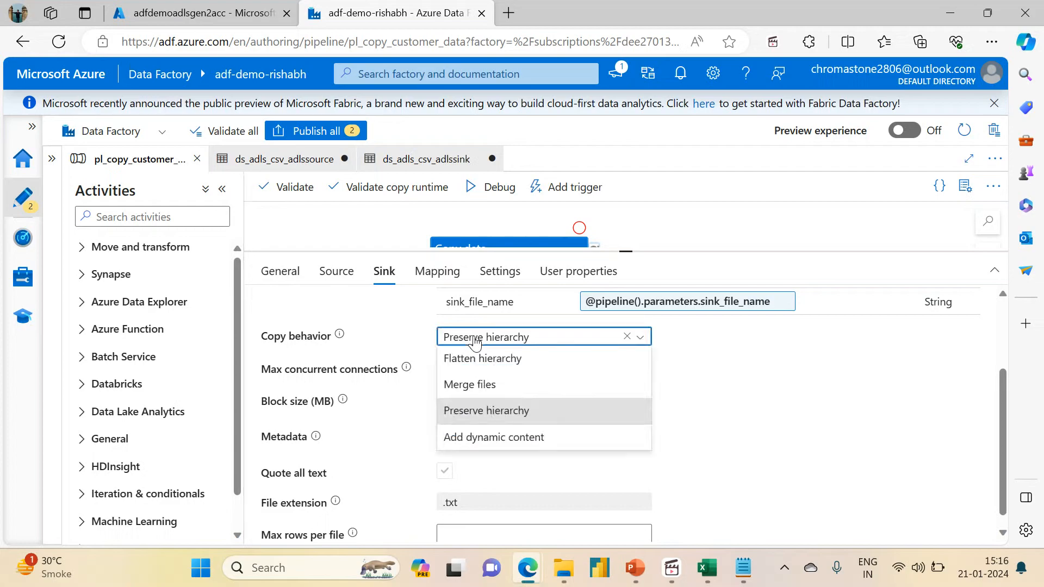
click(466, 385)
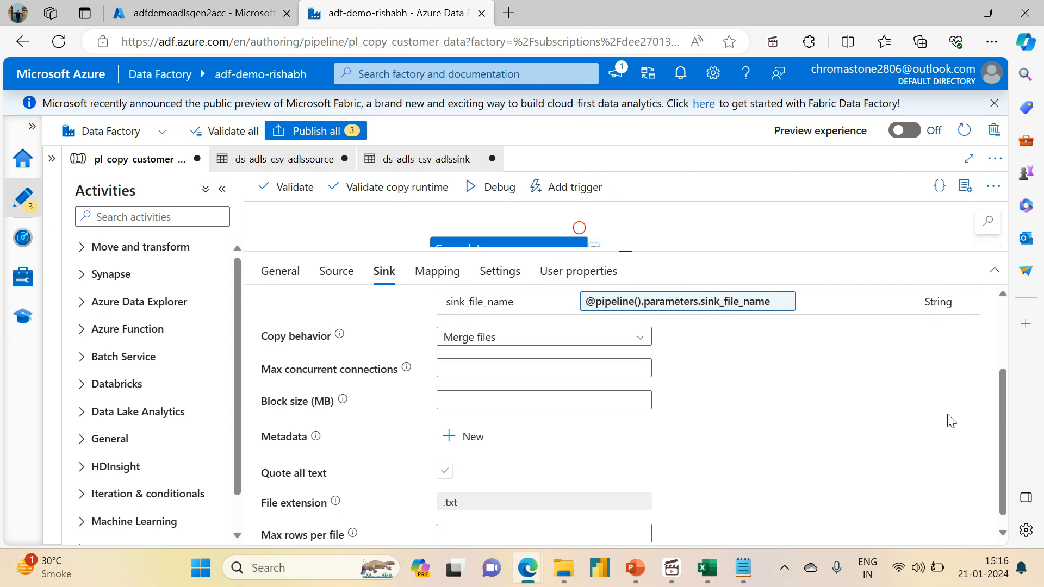
drag(1007, 433, 963, 253)
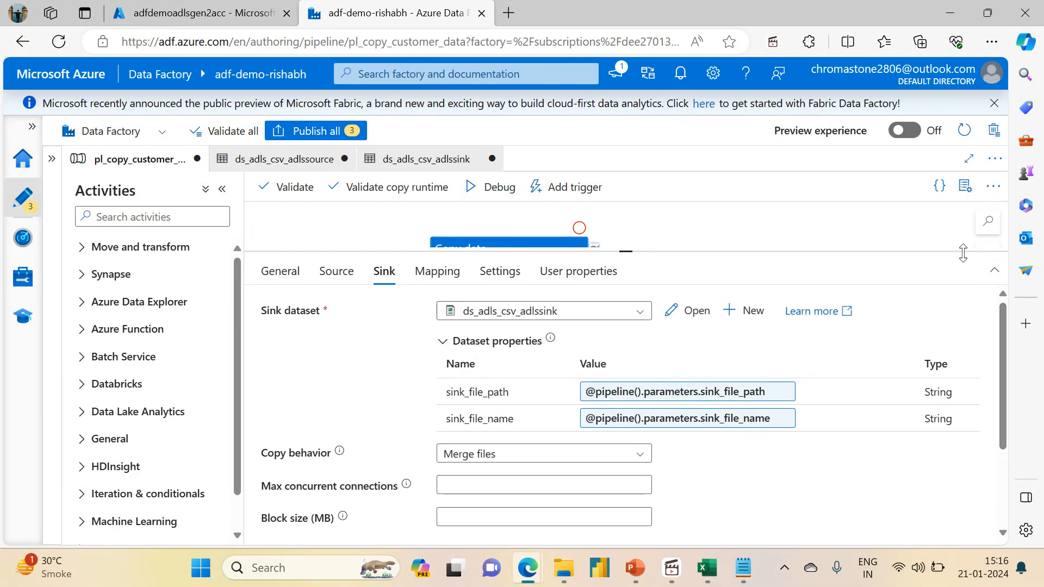
- Enable partitions discovery in the copy activity's source settings
click(337, 283)
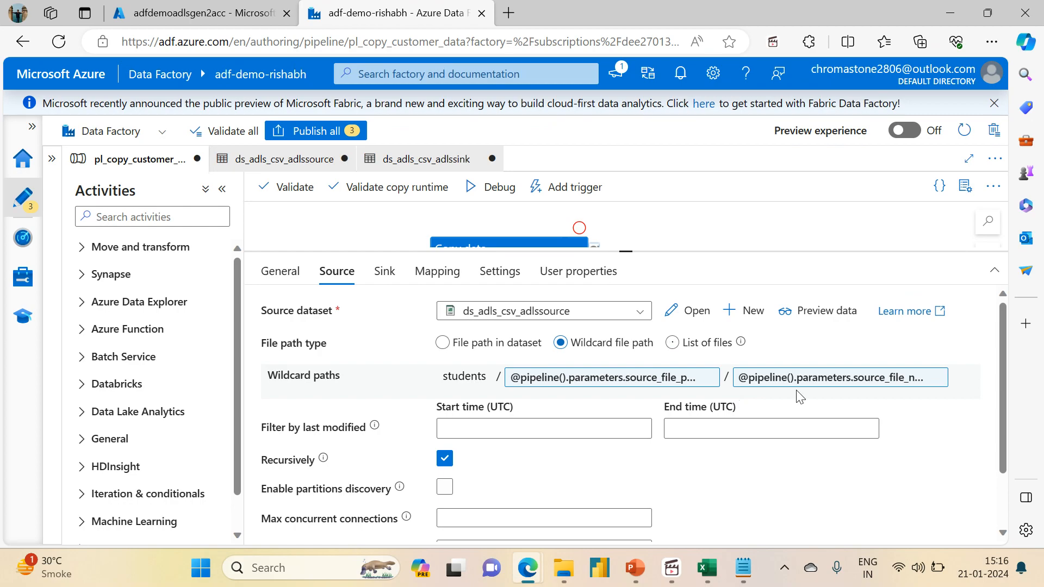
scroll(779, 453, down, 3)
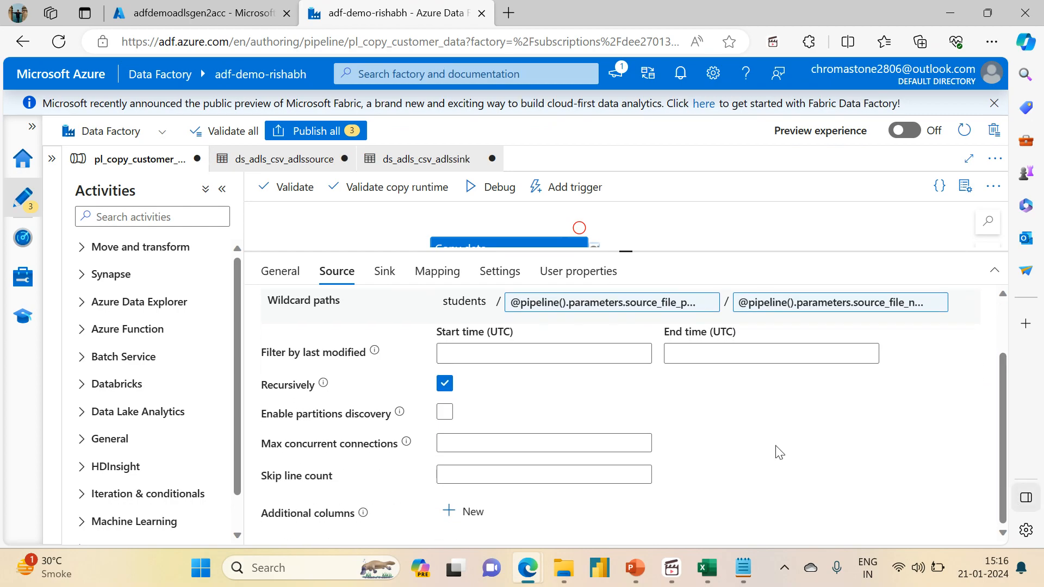
click(445, 412)
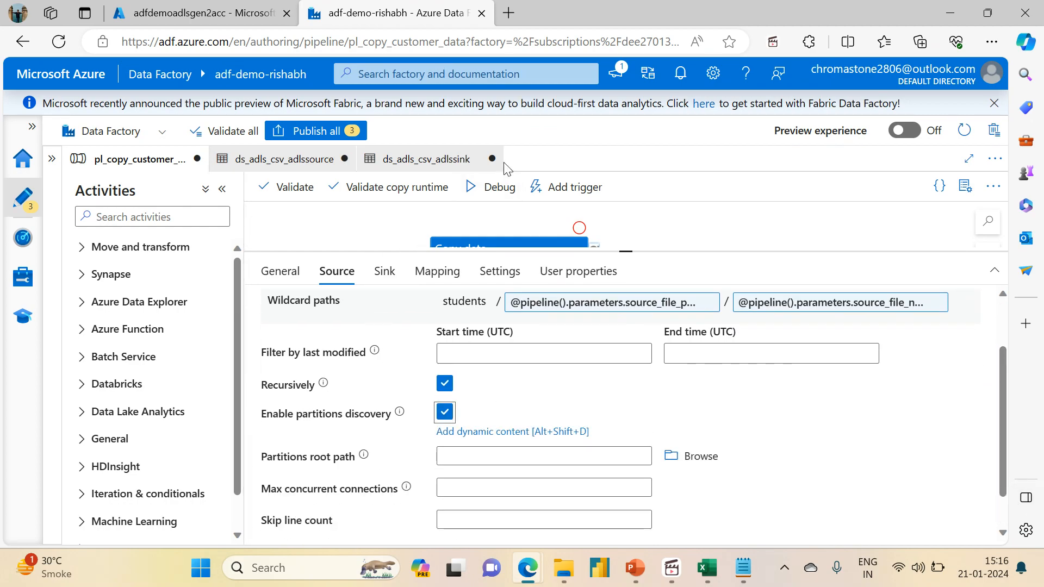
- Debug the pipeline with source_file_path source, source_file_name *.csv, sink_file_path sink and sink_file_name main_file.csv
click(489, 196)
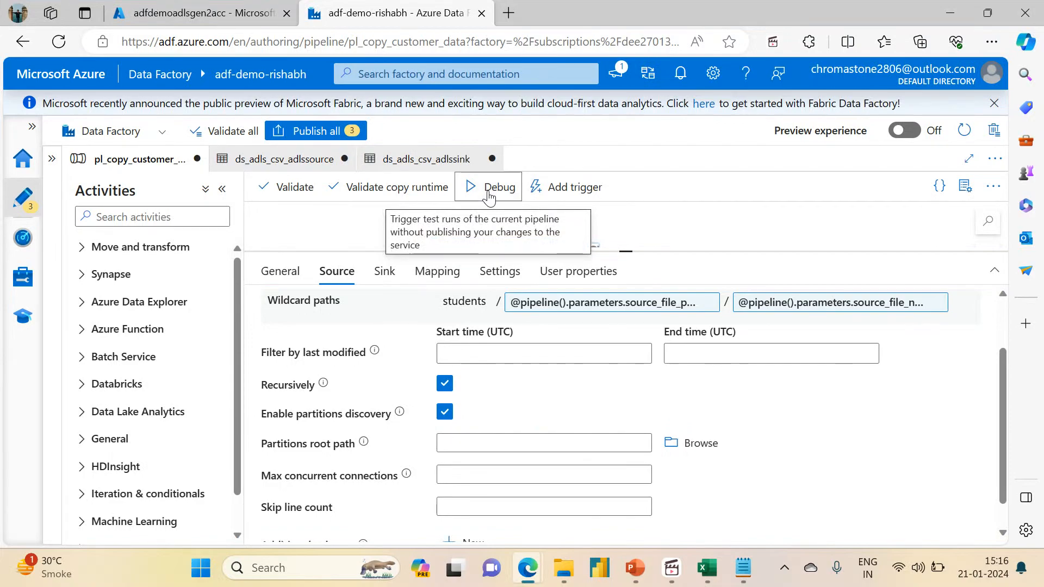
click(800, 191)
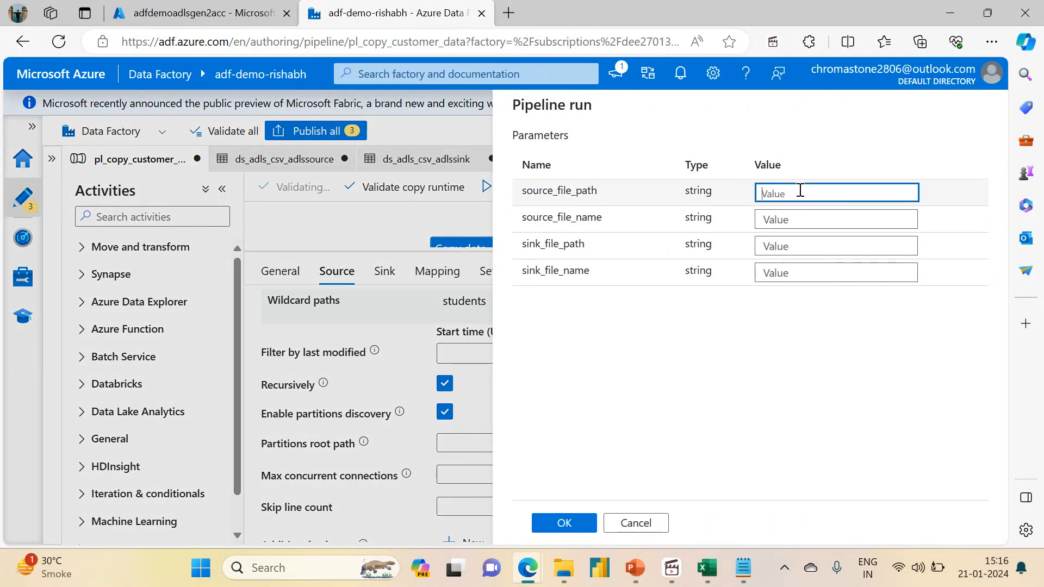
text(source)
key(Tab)
text(*.csv)
key(Tab)
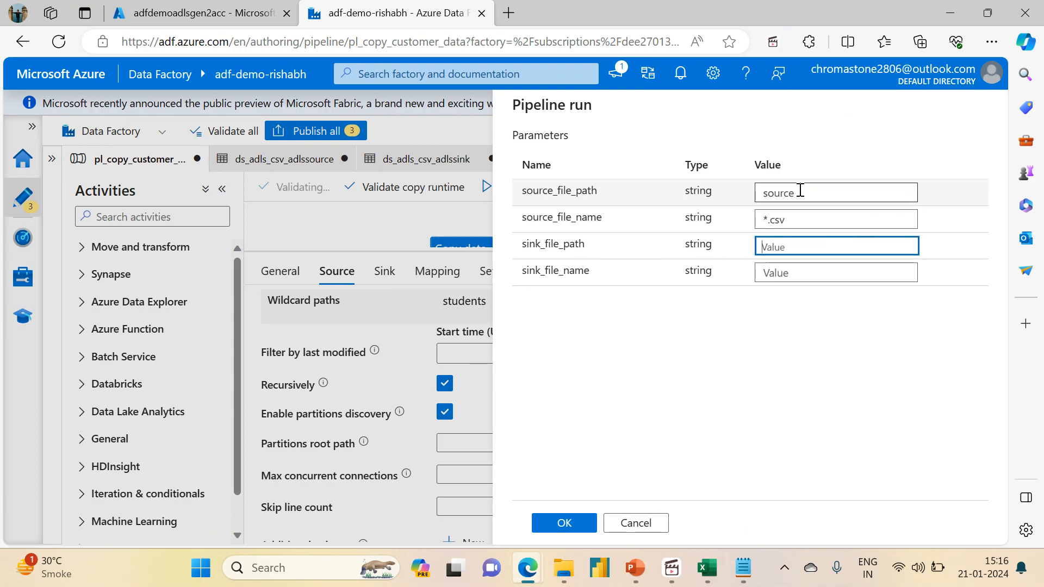
text(sink)
key(Tab)
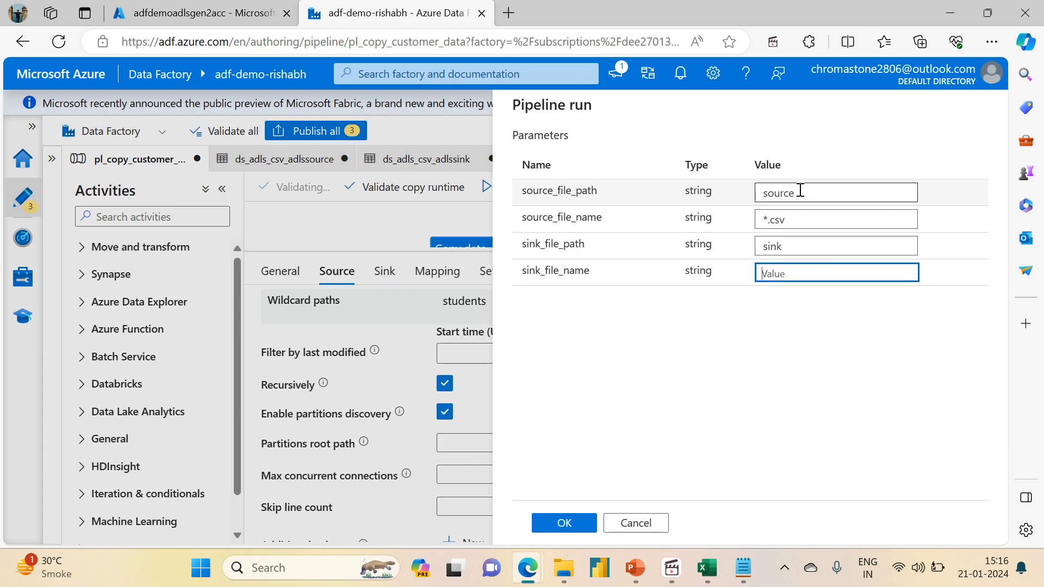
text(main)
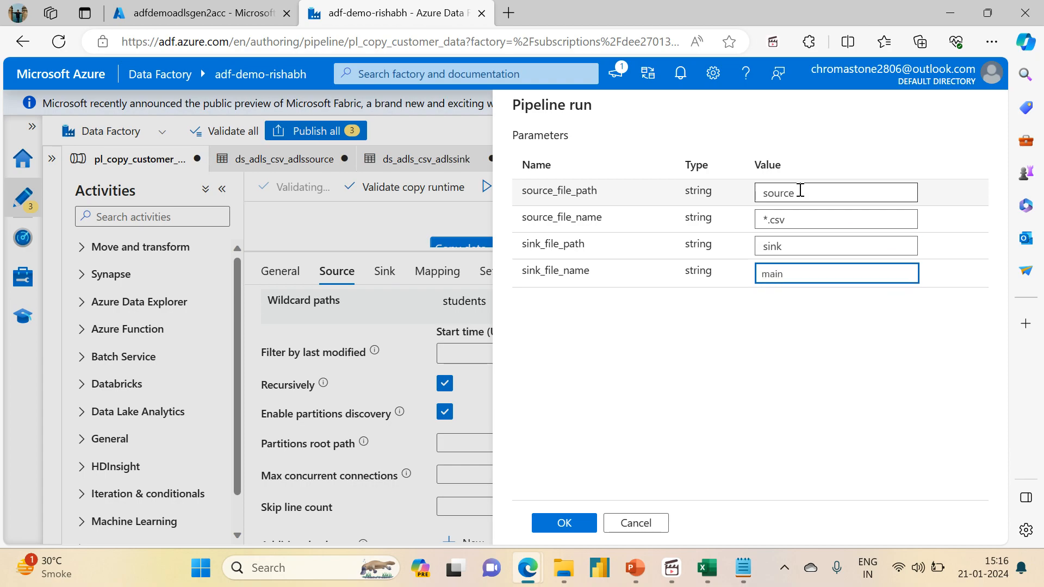
text(_file.csv)
click(561, 524)
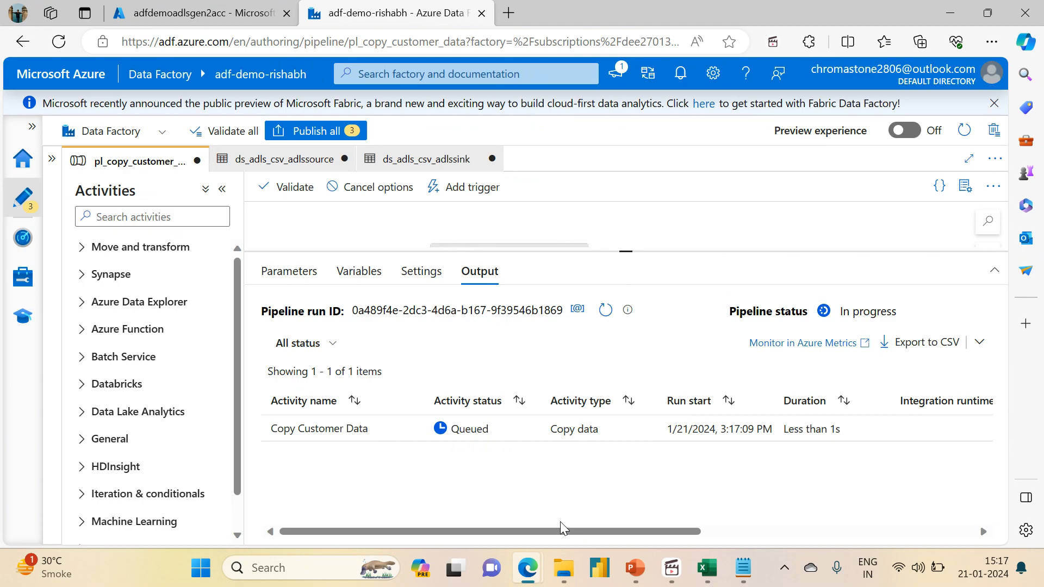
- Refresh the debug run's status, and view the properties of sink/main_file.csv in the Azure portal's storage browser
click(613, 311)
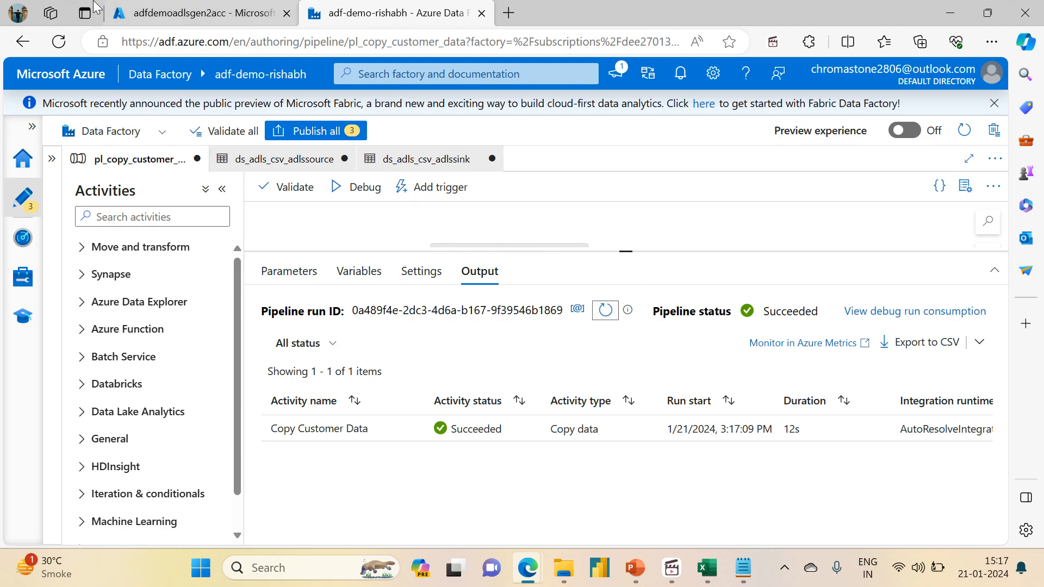
click(166, 6)
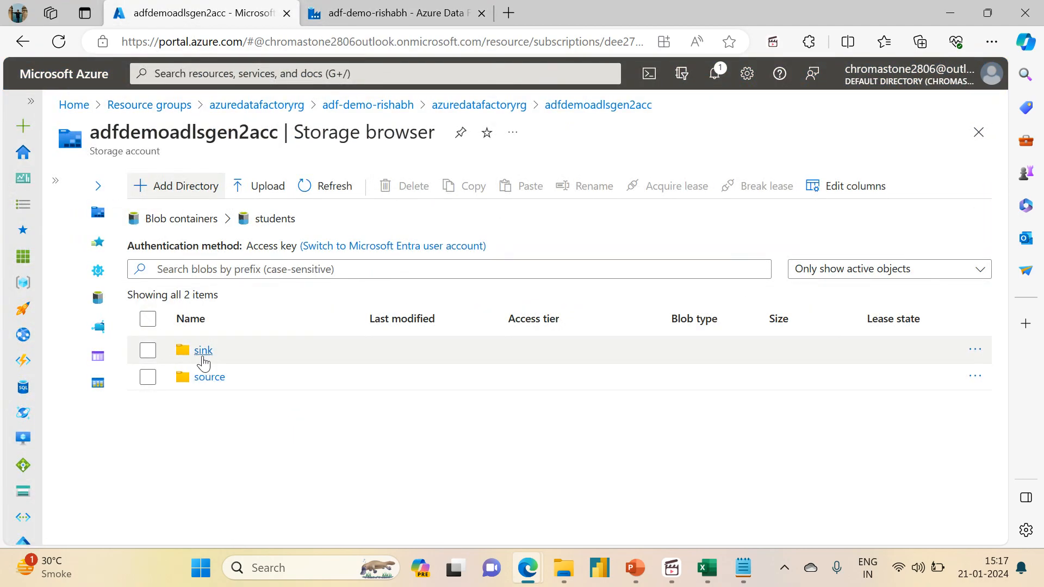
click(202, 353)
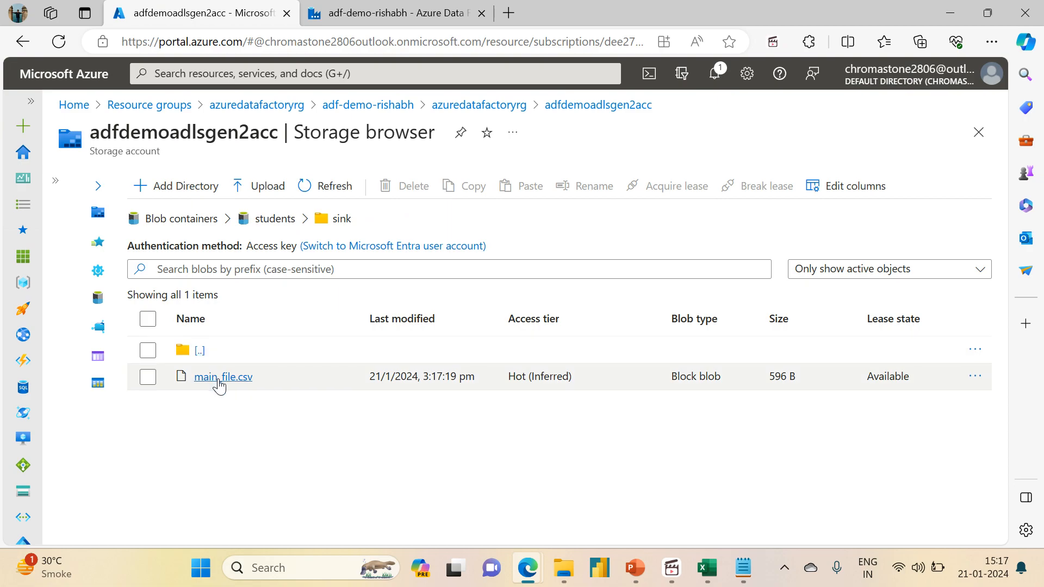
click(219, 379)
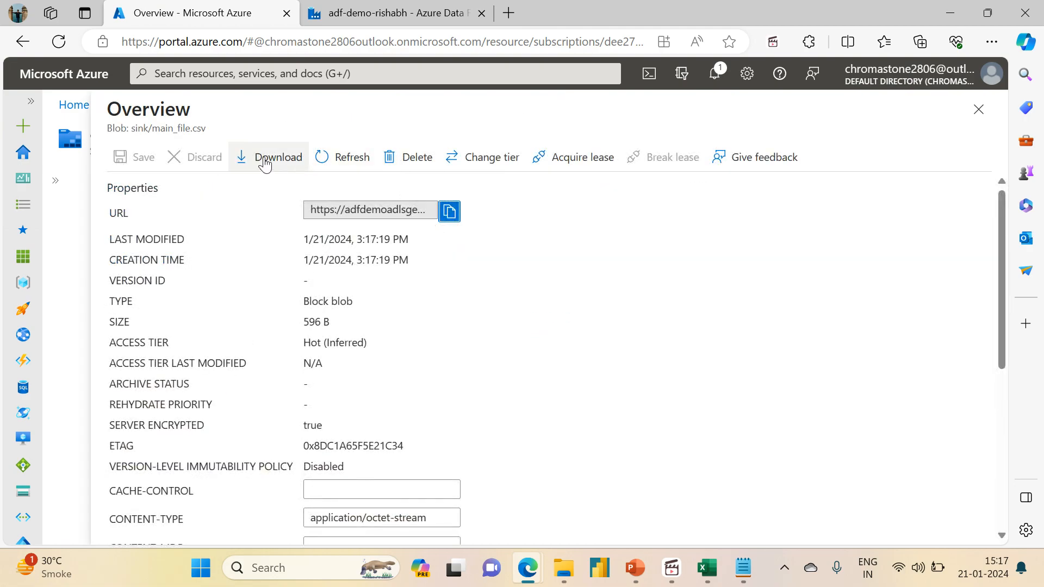
click(979, 111)
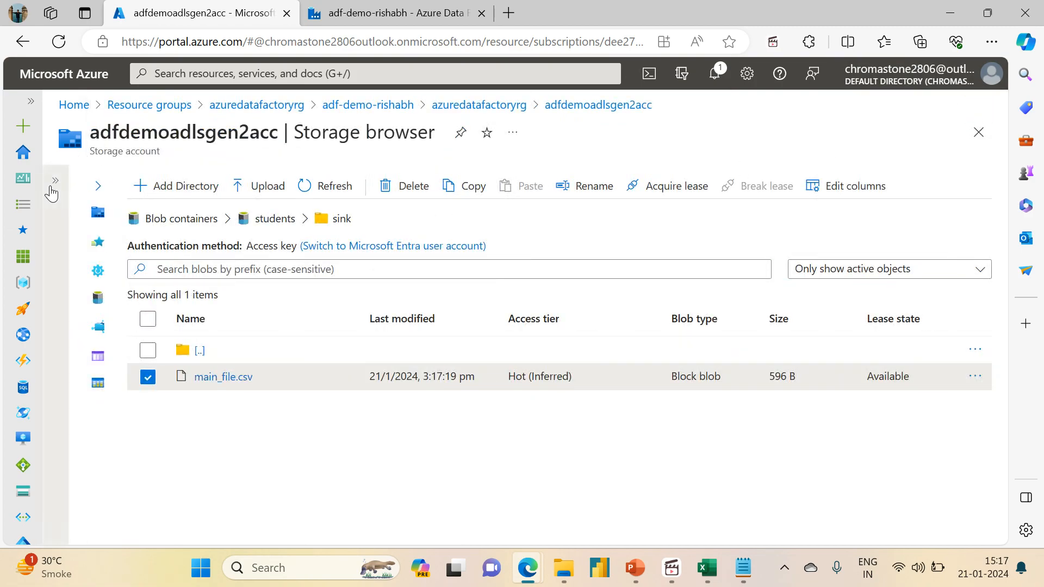
- Open main_file.csv from the sink folder of the students container and examine its merged rows with the stream and batch columns
mouse_move(54, 185)
click(109, 455)
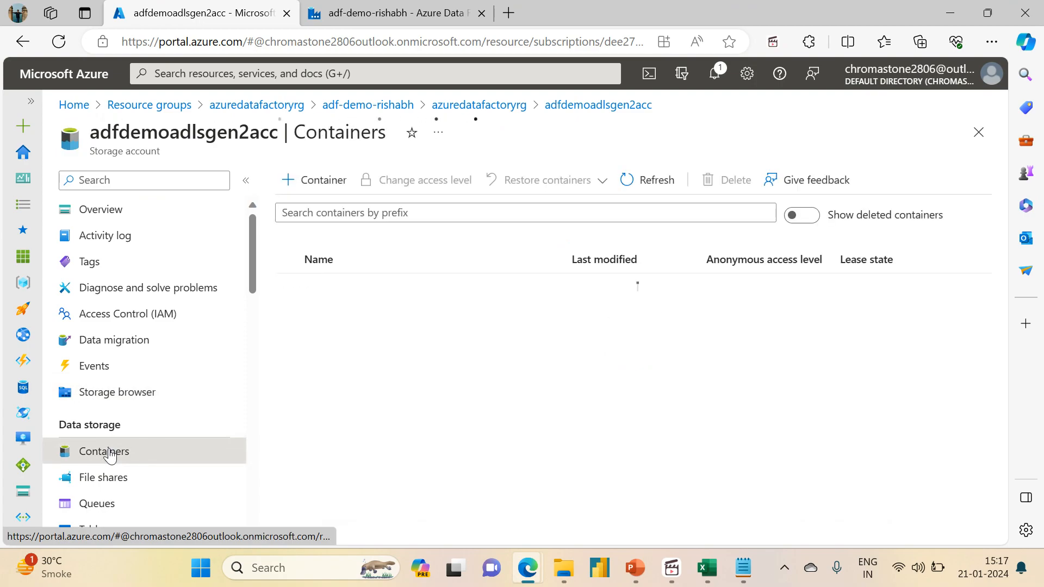
click(321, 340)
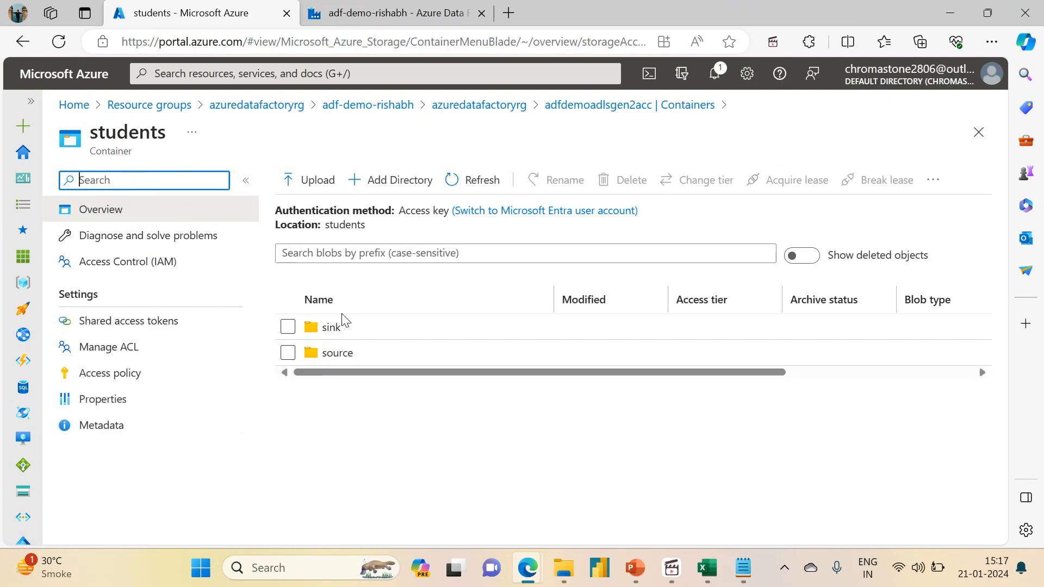
click(335, 326)
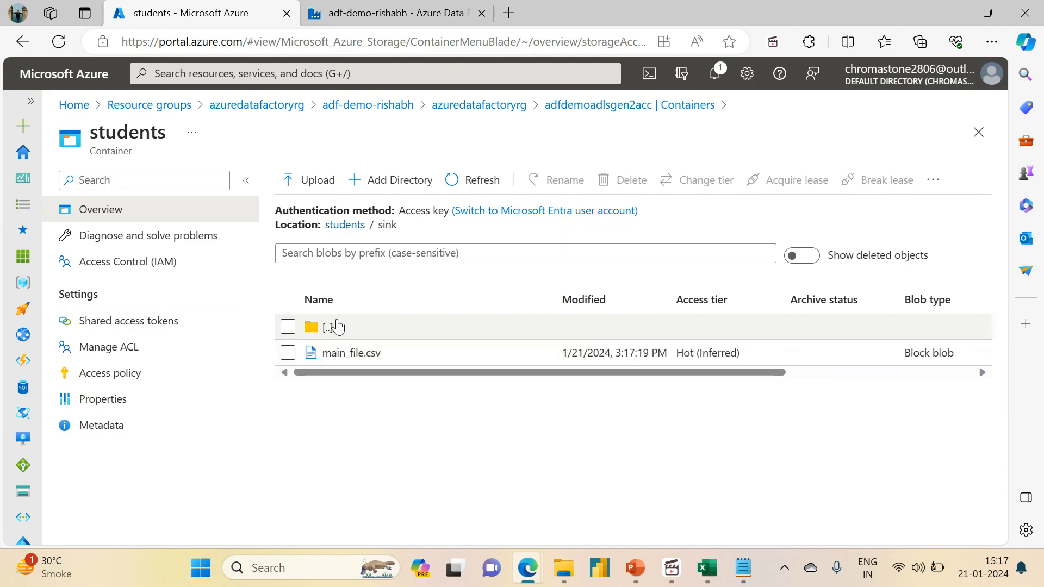
click(343, 354)
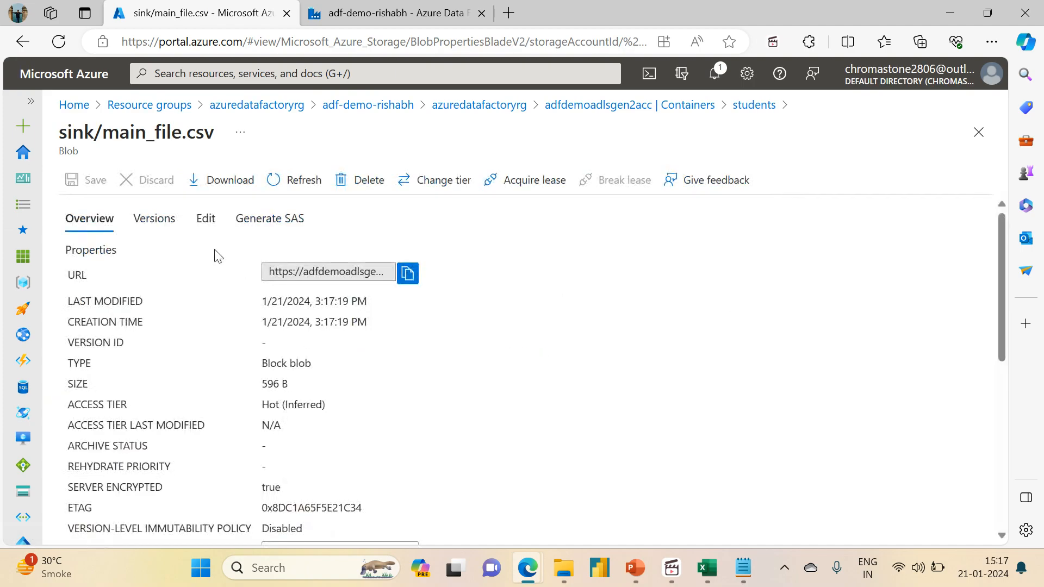
click(210, 218)
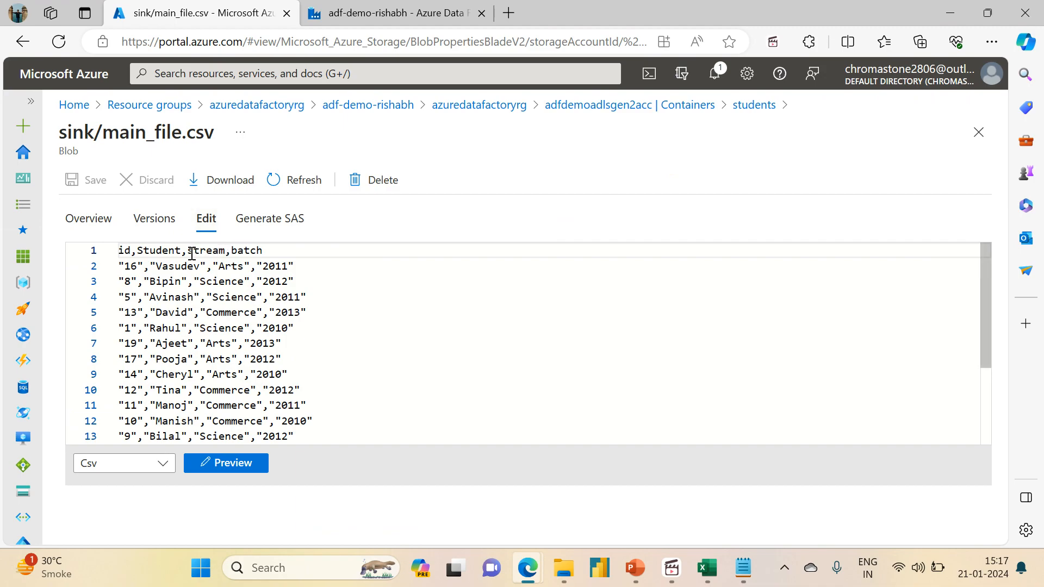
drag(188, 252, 119, 281)
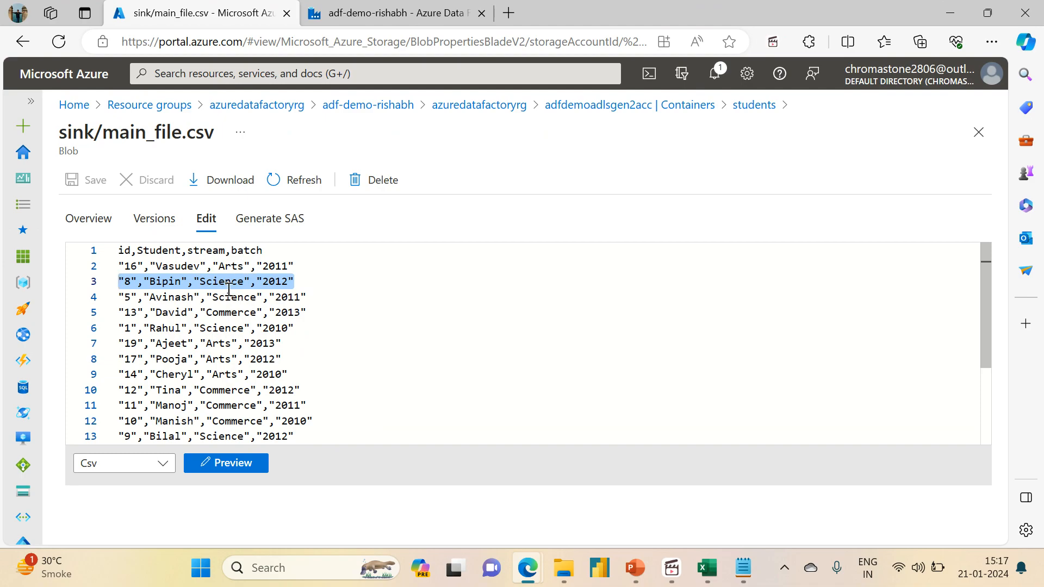
mouse_move(983, 320)
mouse_down()
mouse_move(986, 410)
mouse_move(984, 316)
mouse_up()
drag(978, 279, 954, 205)
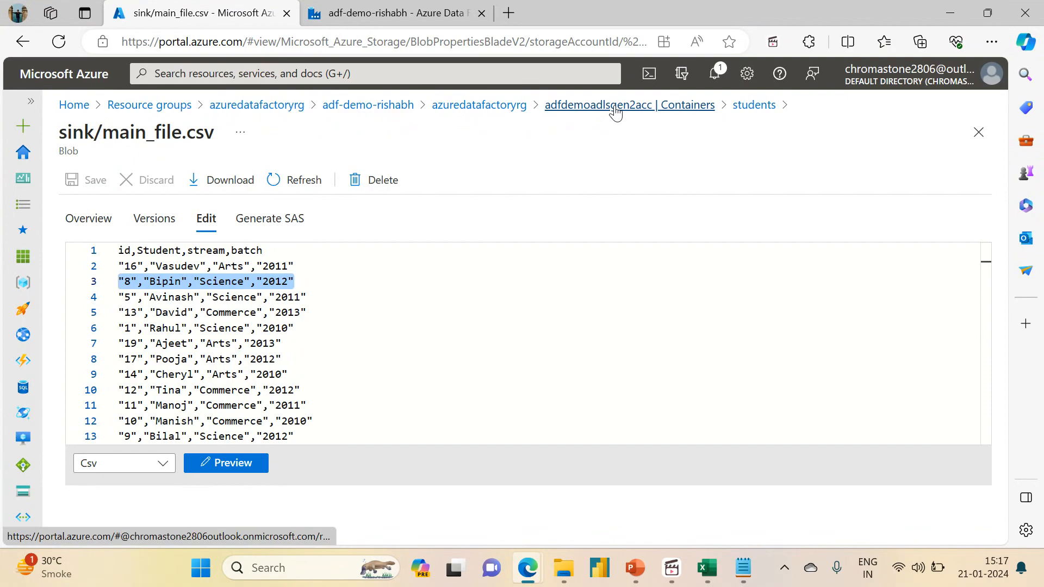
- Switch back to Data Factory and set the copy behavior of the Copy Customer Data activity's sink to Preserve hierarchy
click(399, 12)
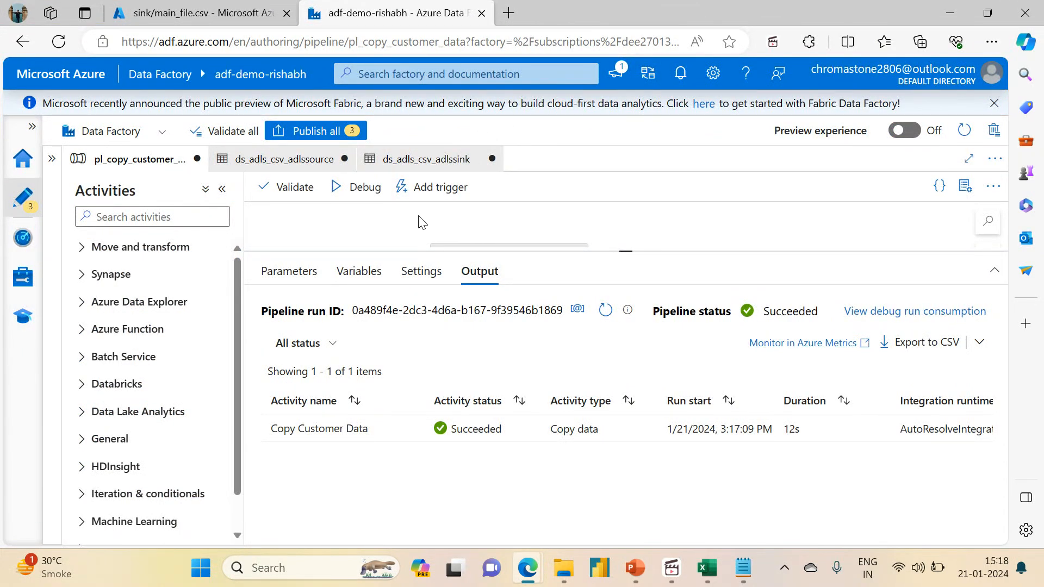
click(521, 246)
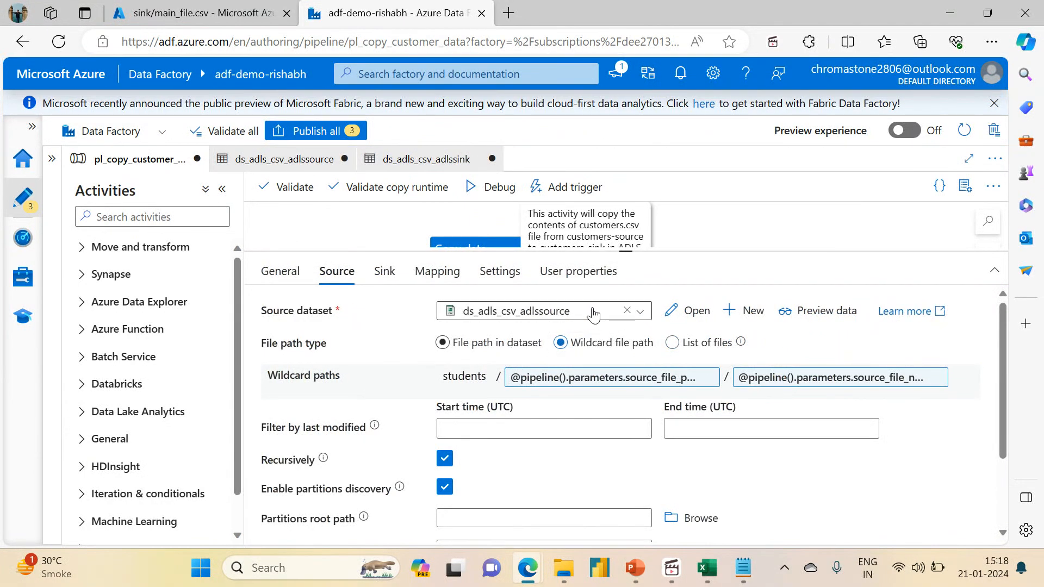
click(385, 271)
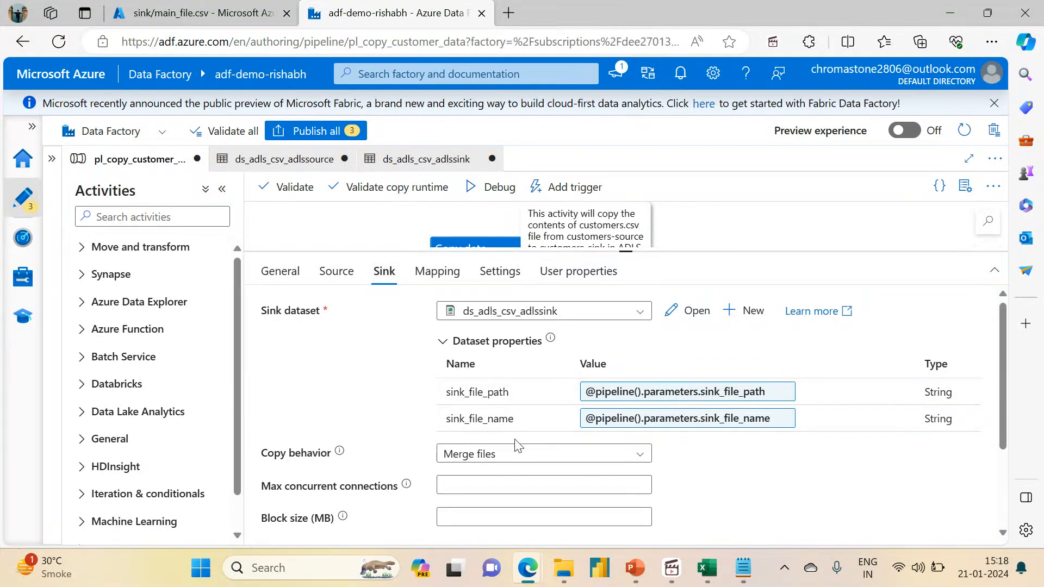
click(505, 456)
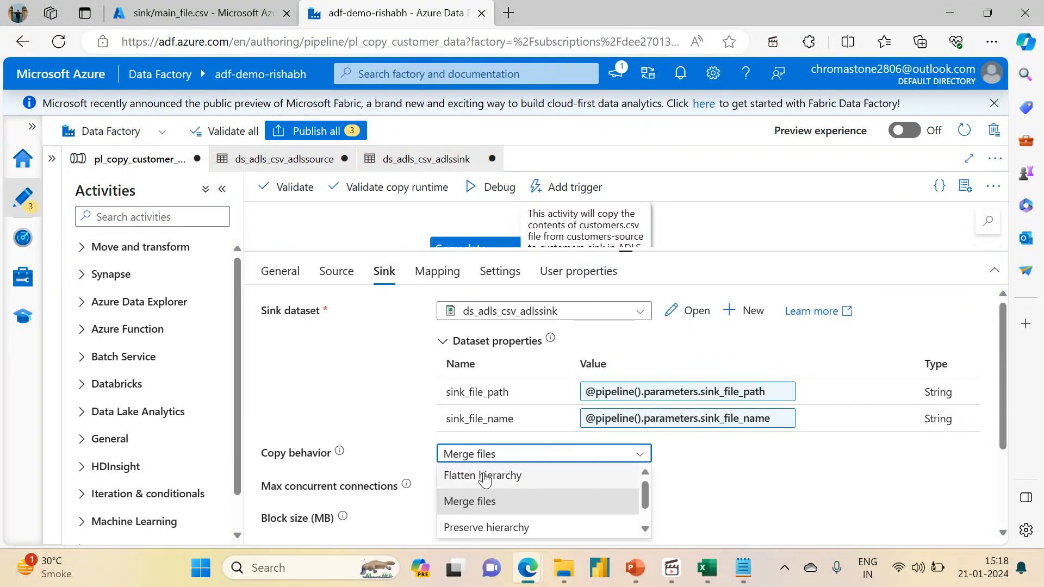
click(488, 529)
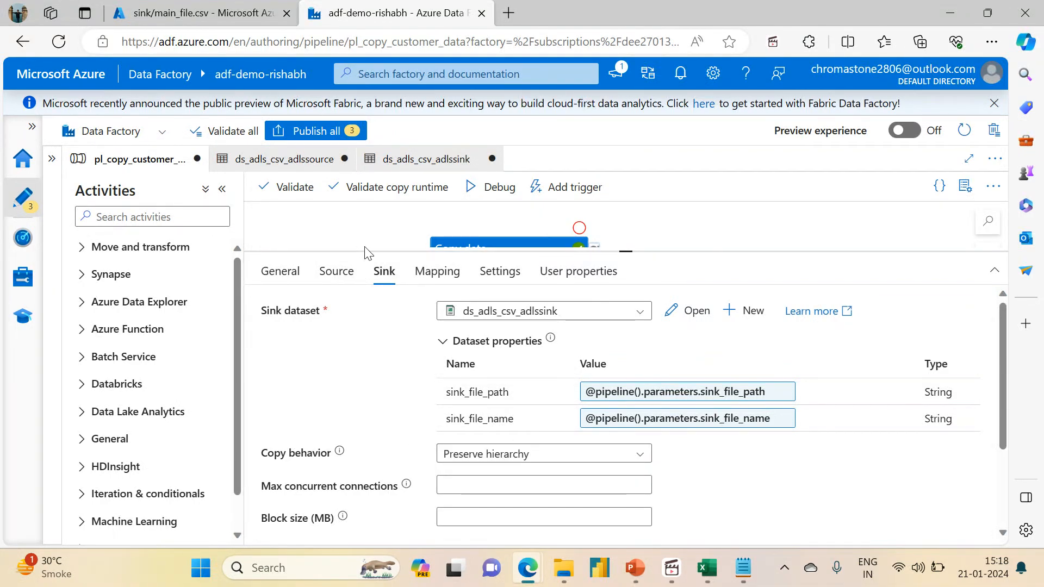
- Debug the pipeline with source_file_path source, source_file_name *.csv and sink_file_path sink, and refresh the run status
click(492, 191)
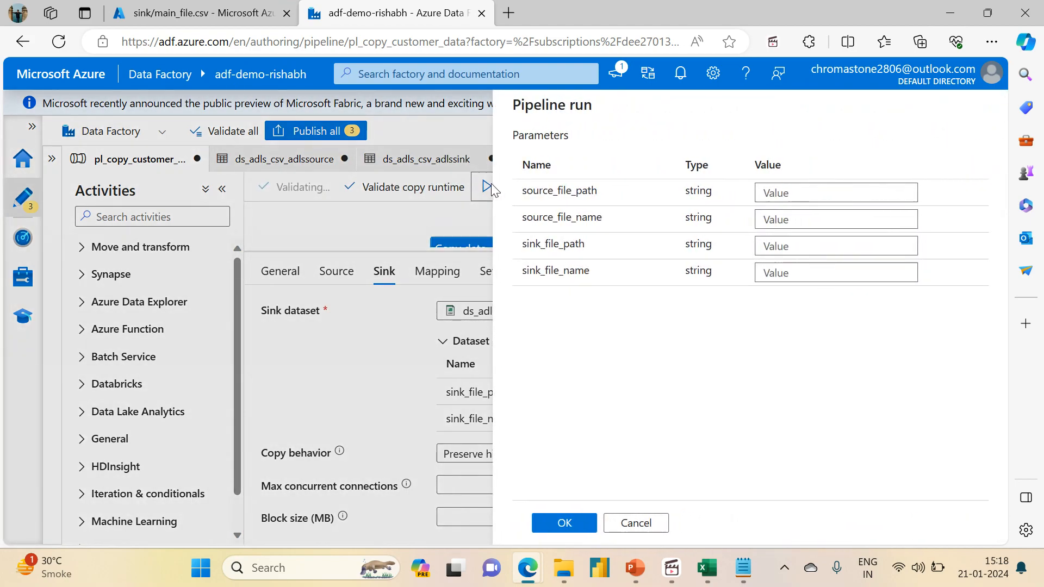
click(813, 199)
text(source)
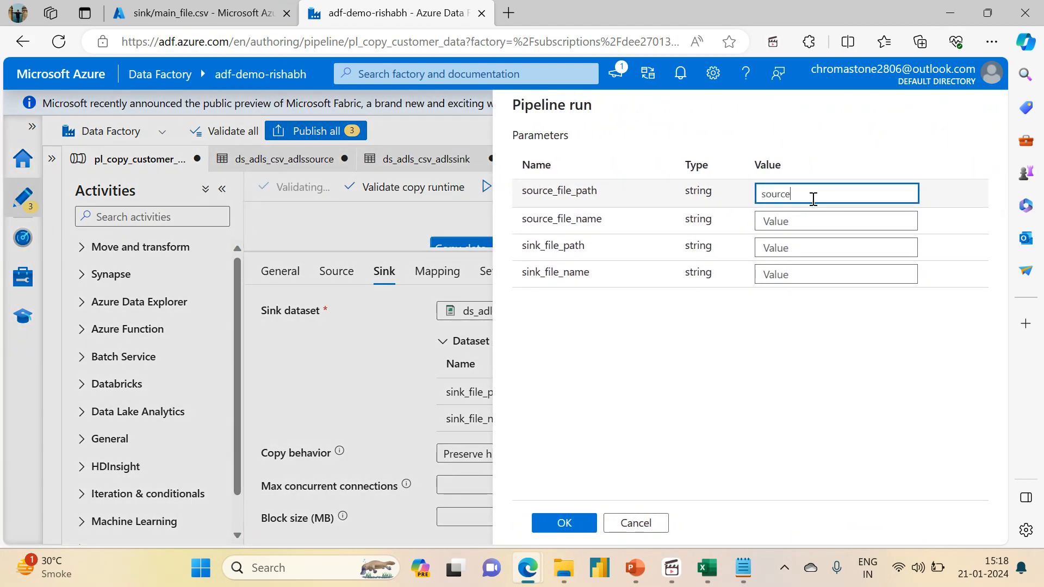
key(Tab)
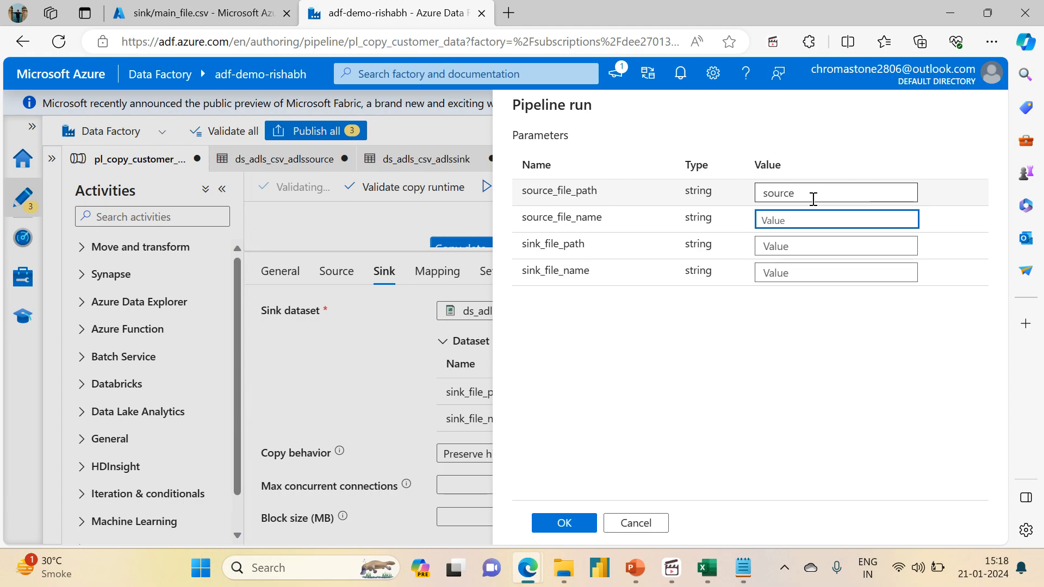
text(*.)
key(Tab)
text(s)
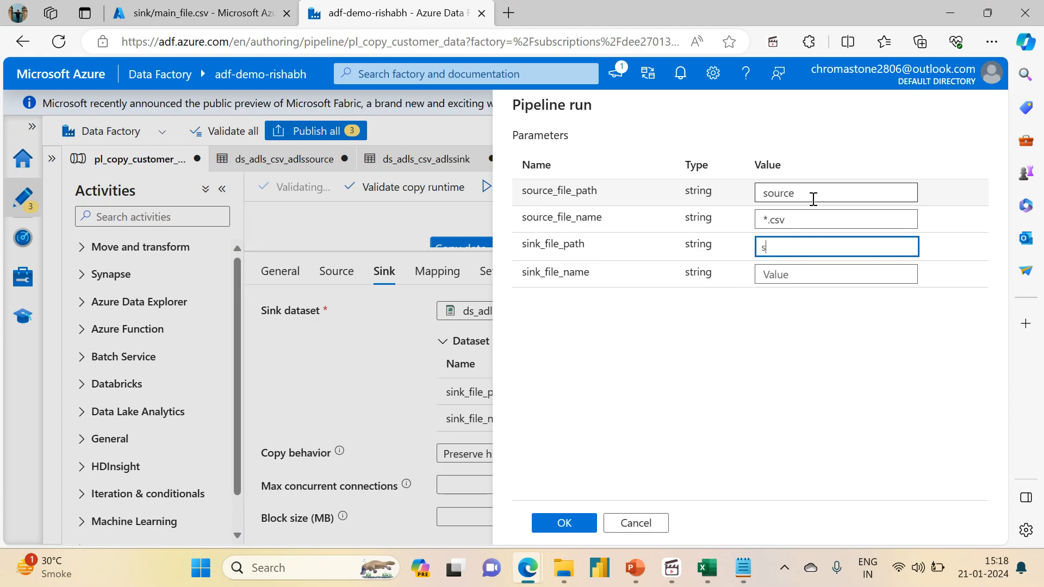
click(561, 523)
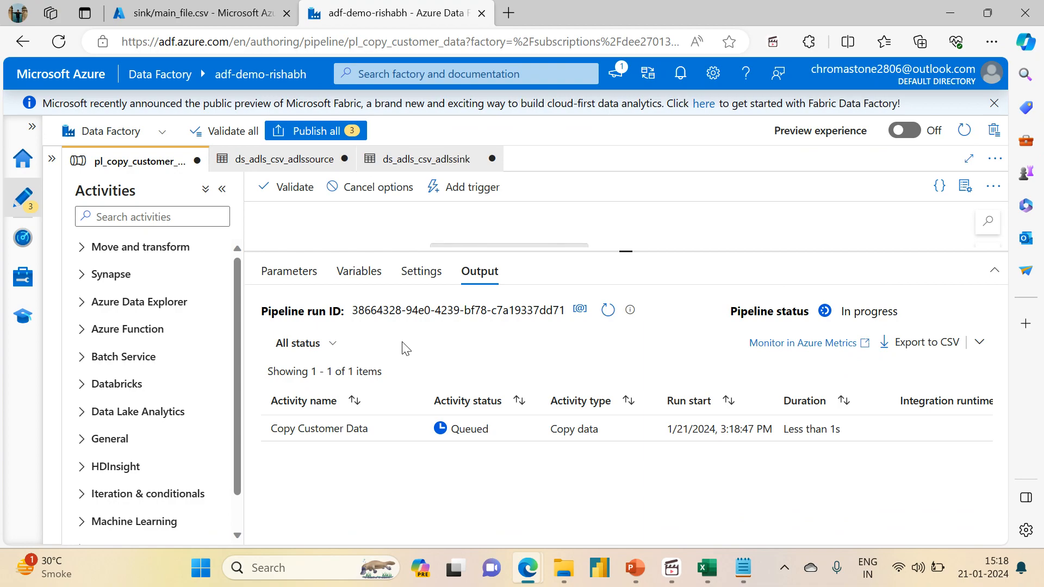
click(608, 311)
- In the Azure portal, open commerce2010.txt from stream=Commerce/batch=2010 in the students container's sink folder and examine its contents
click(196, 13)
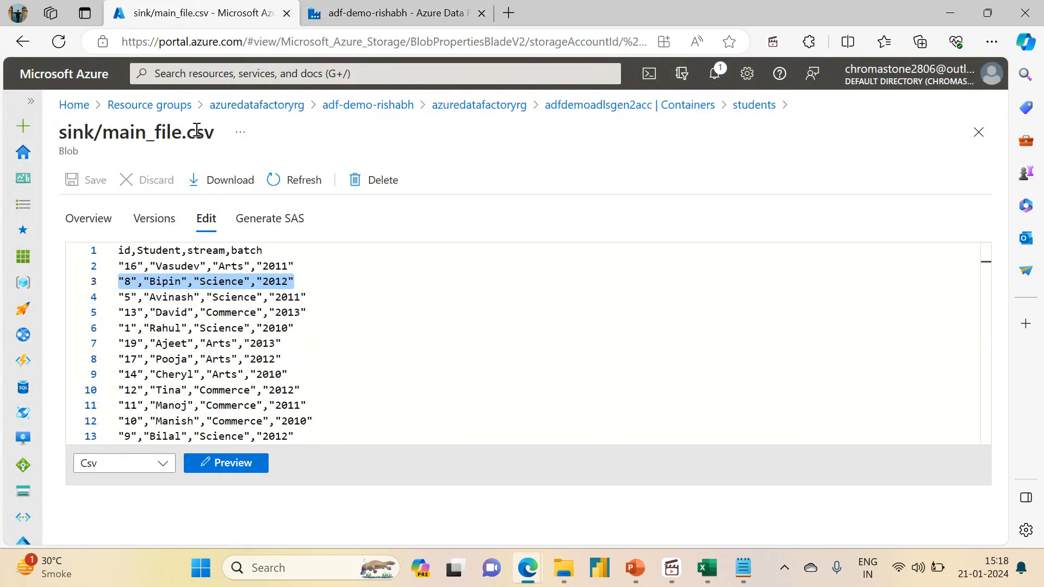
click(552, 107)
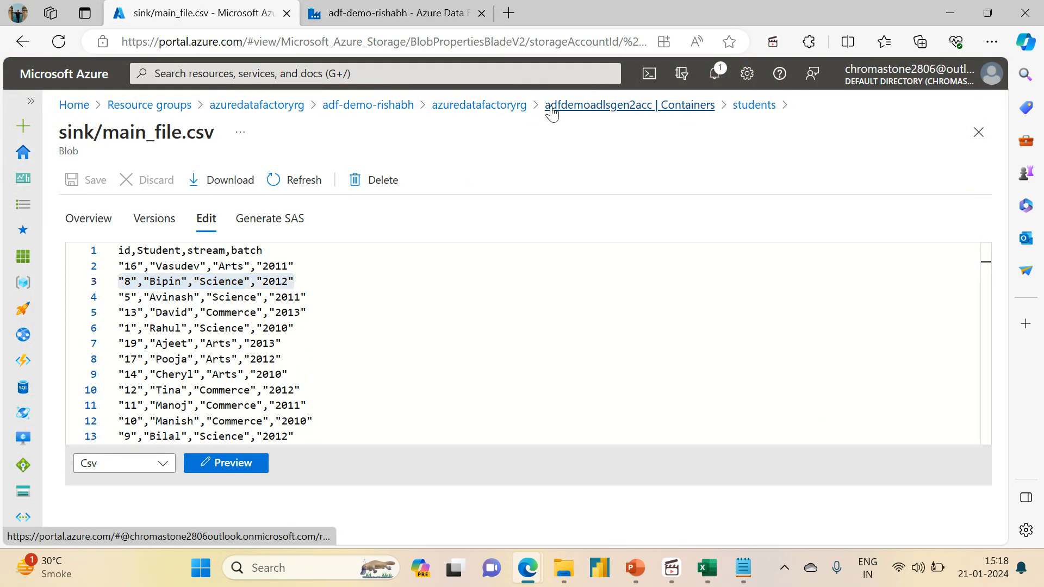
click(333, 335)
click(321, 333)
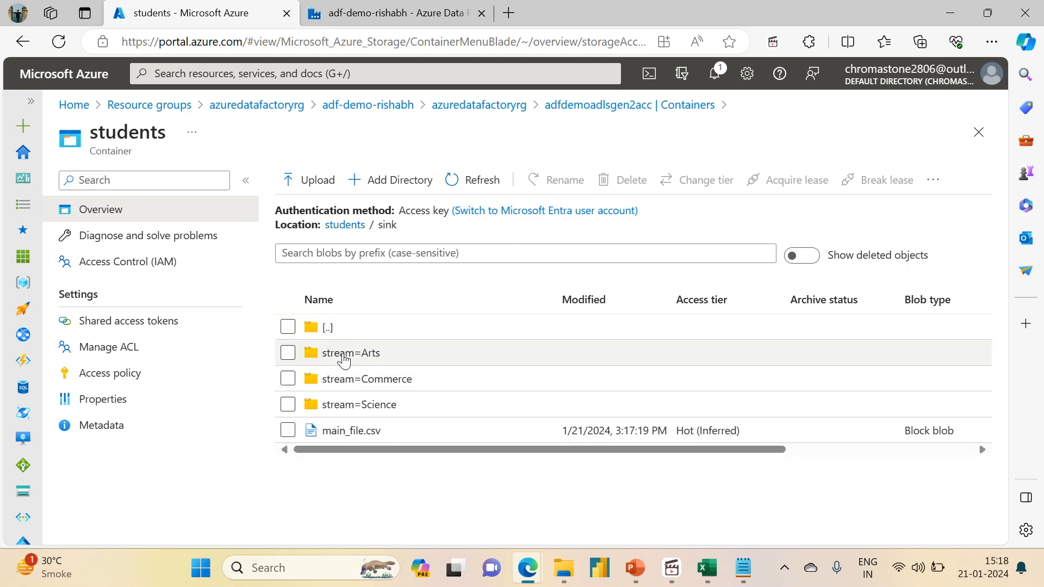
click(345, 380)
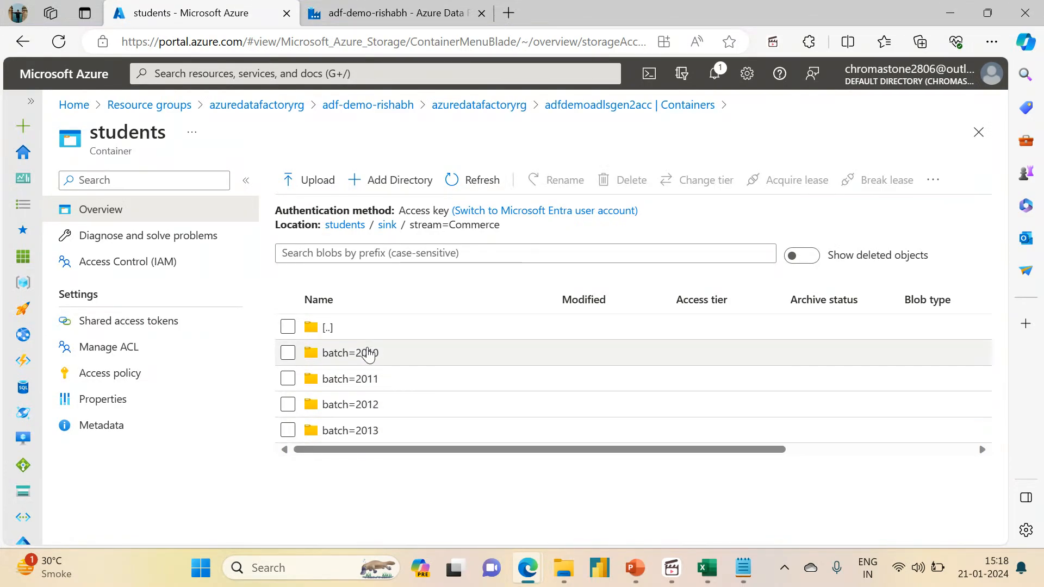
click(368, 354)
click(366, 354)
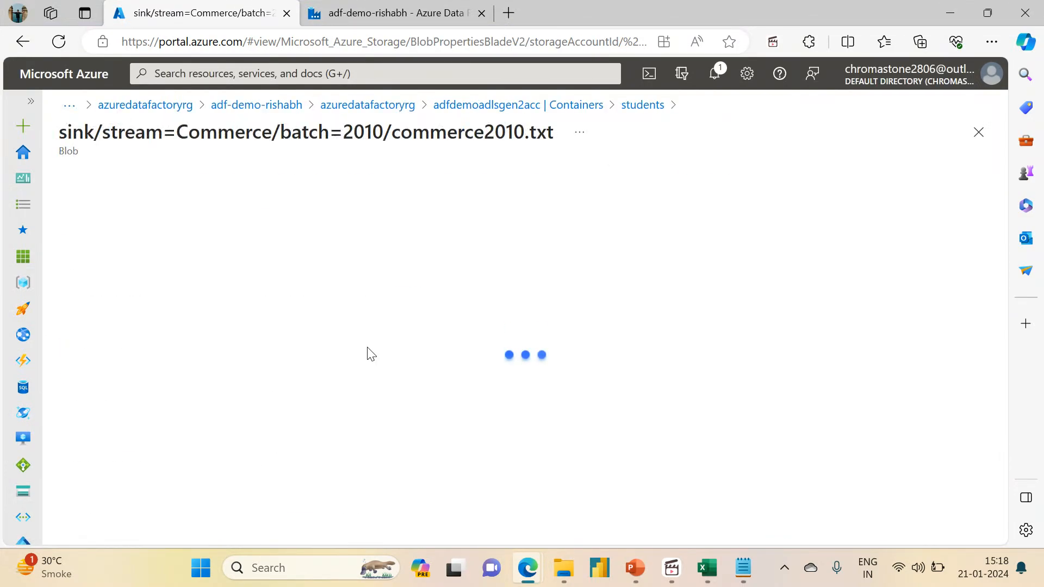
click(206, 233)
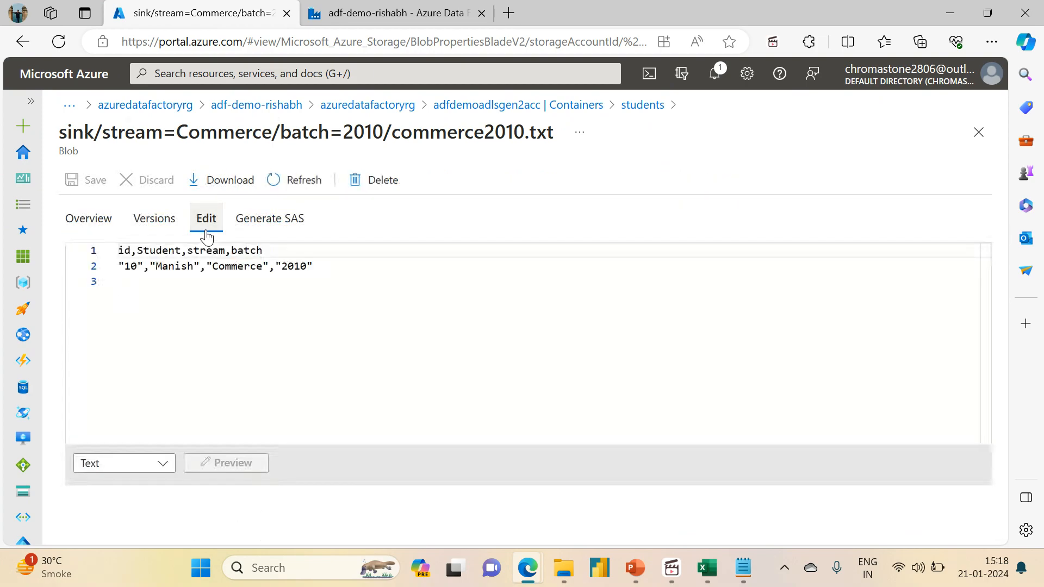
drag(329, 266, 119, 272)
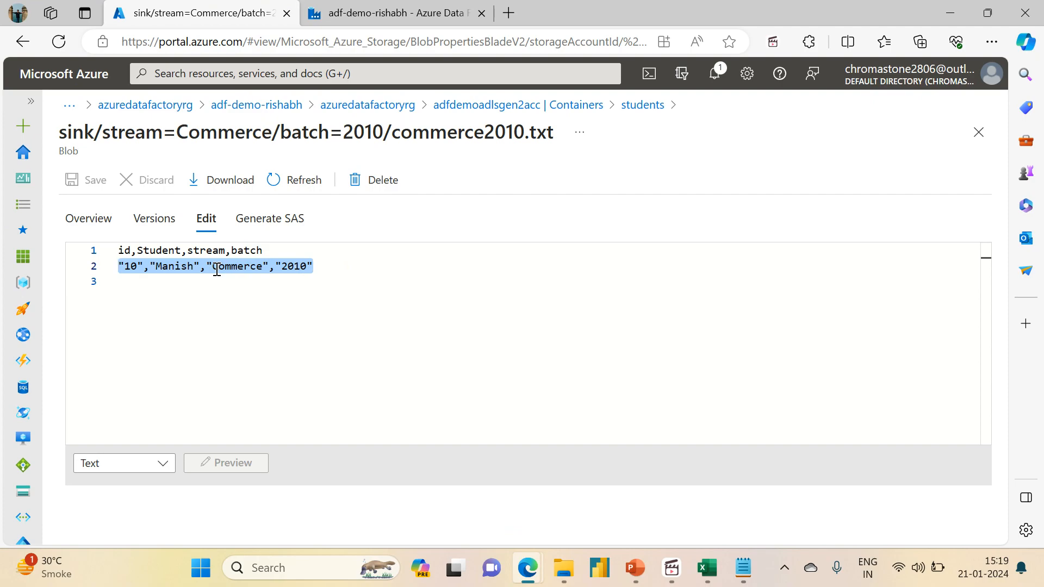
- Delete the stream=Arts, stream=Commerce and stream=Science folders and main_file.csv from the students container's sink folder
click(462, 106)
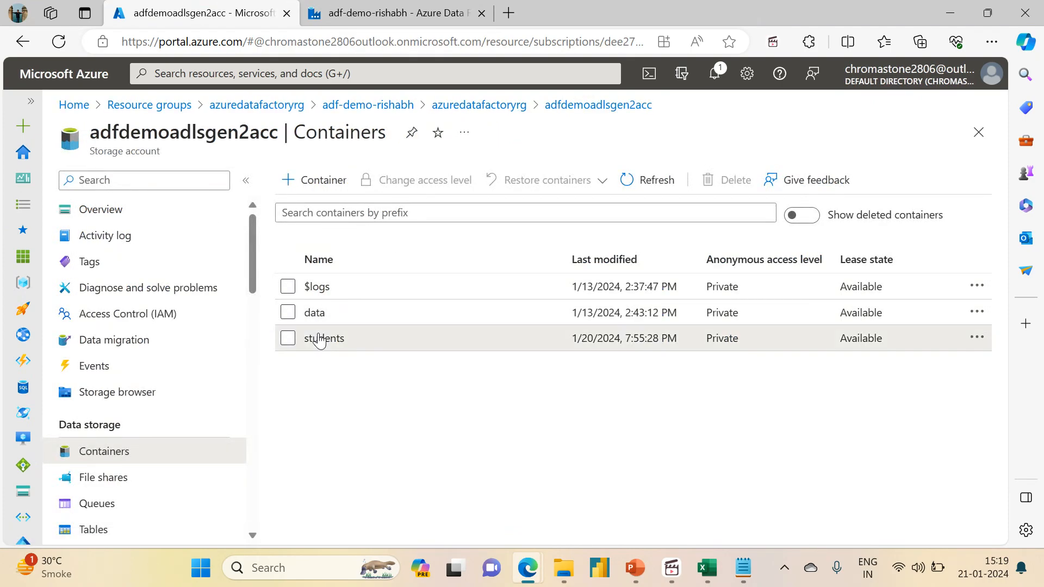
click(319, 338)
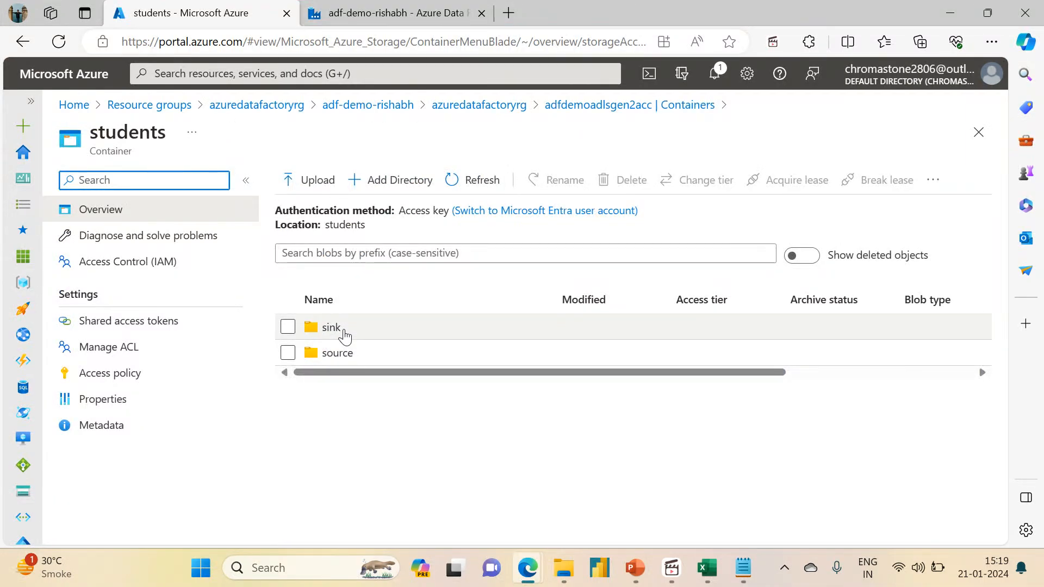
click(335, 329)
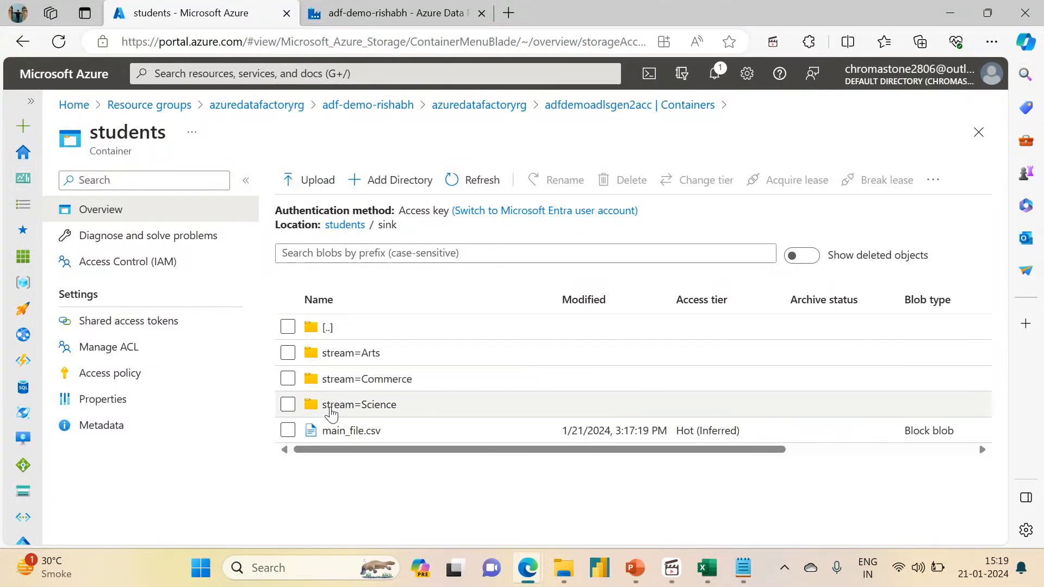
click(288, 354)
click(288, 379)
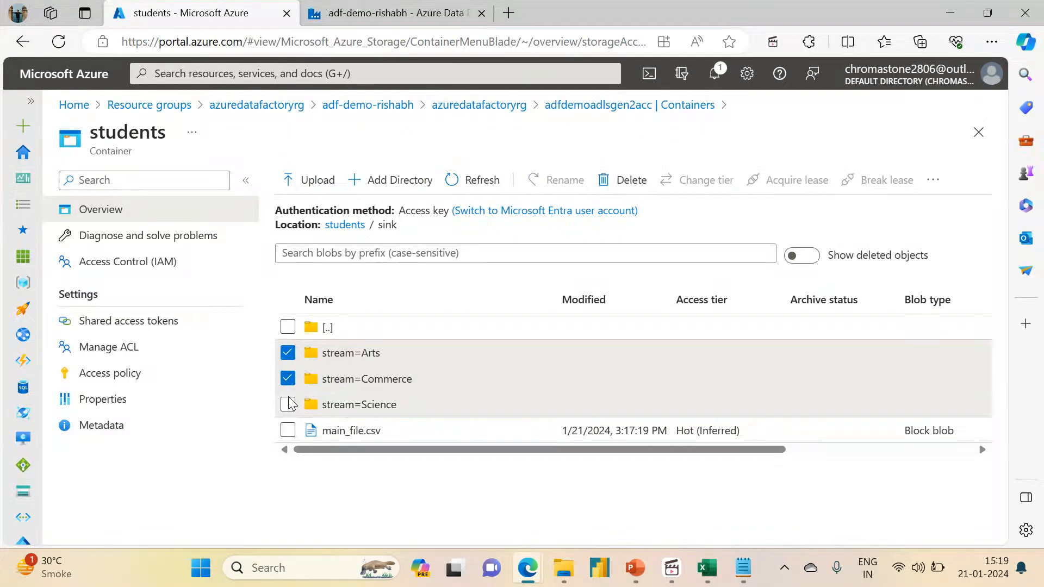
click(287, 405)
click(288, 431)
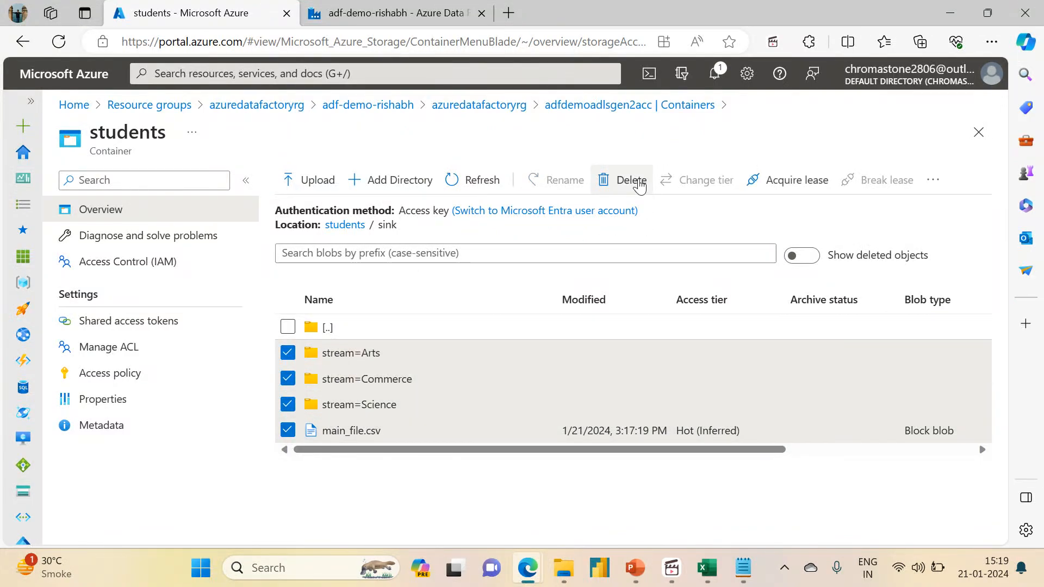
click(625, 180)
click(322, 296)
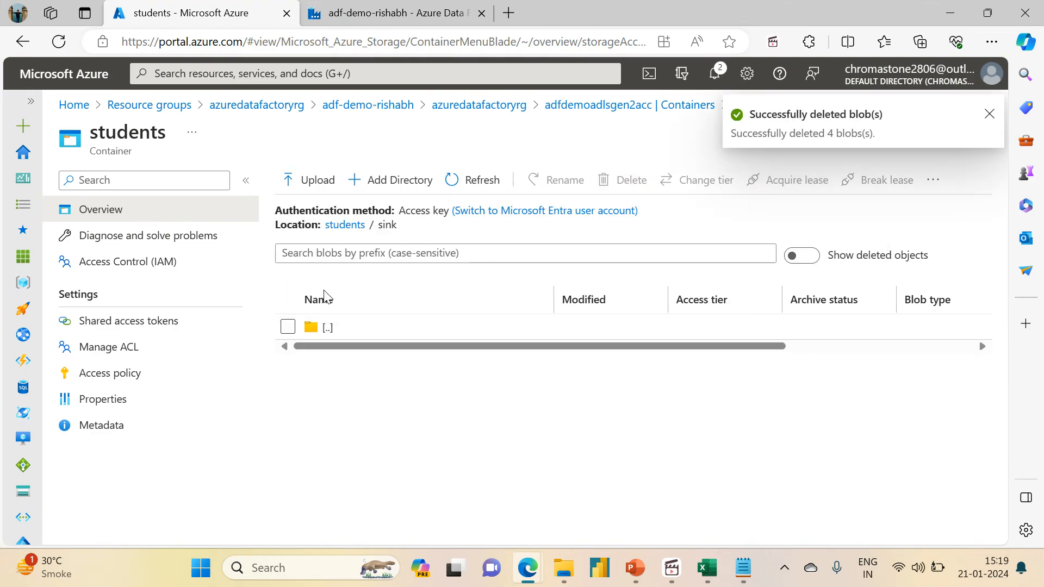
- Switch to Data Factory and set the copy behavior of the Copy Customer Data activity's sink to Flatten hierarchy
click(363, 16)
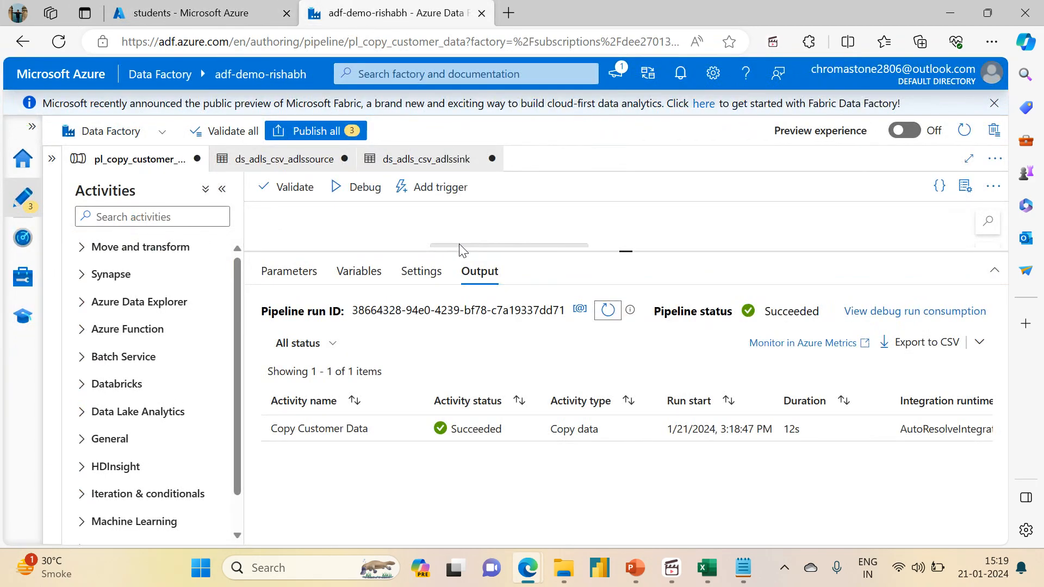
click(488, 245)
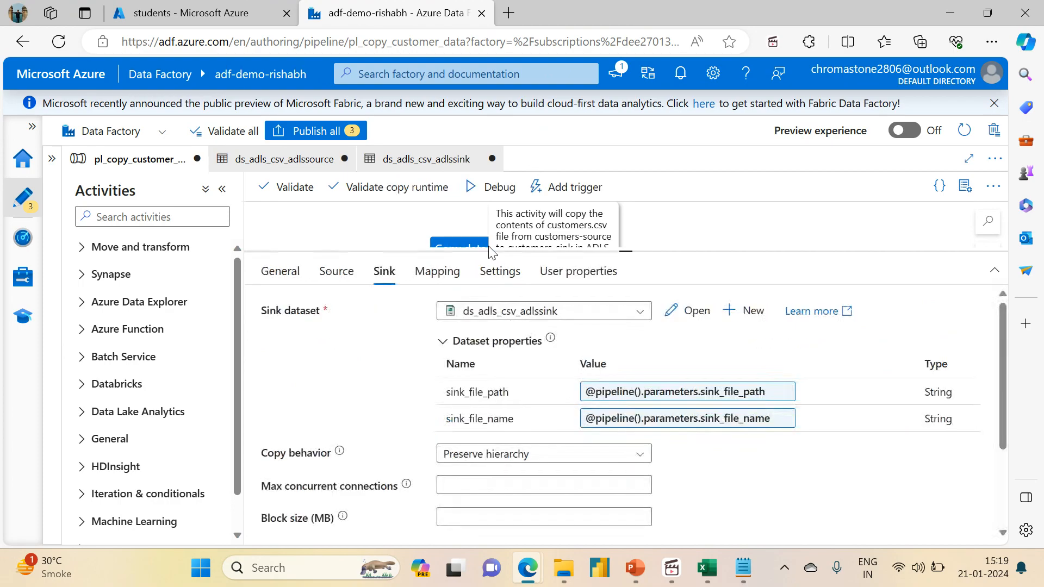
click(503, 454)
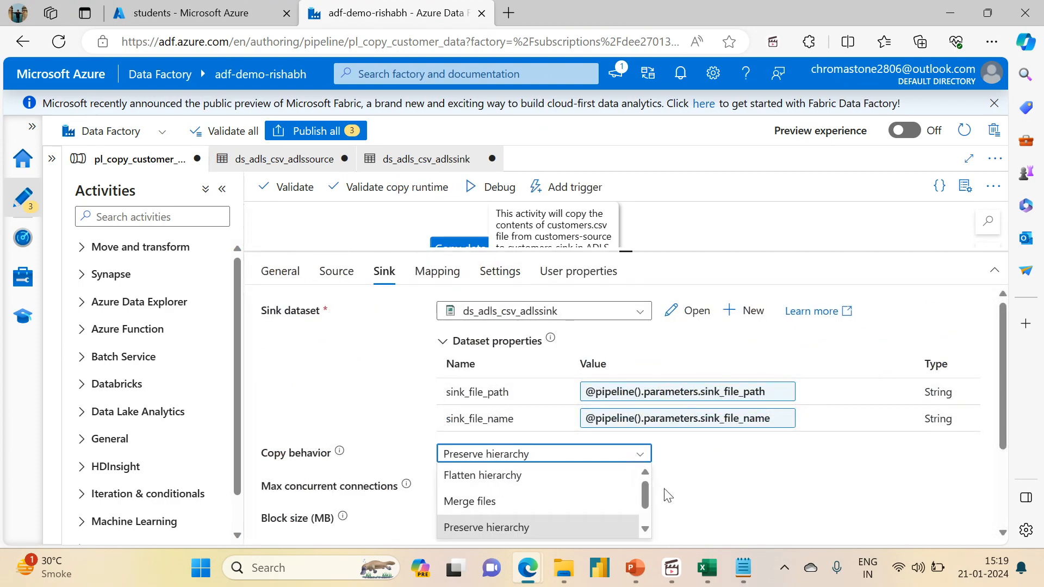
click(541, 478)
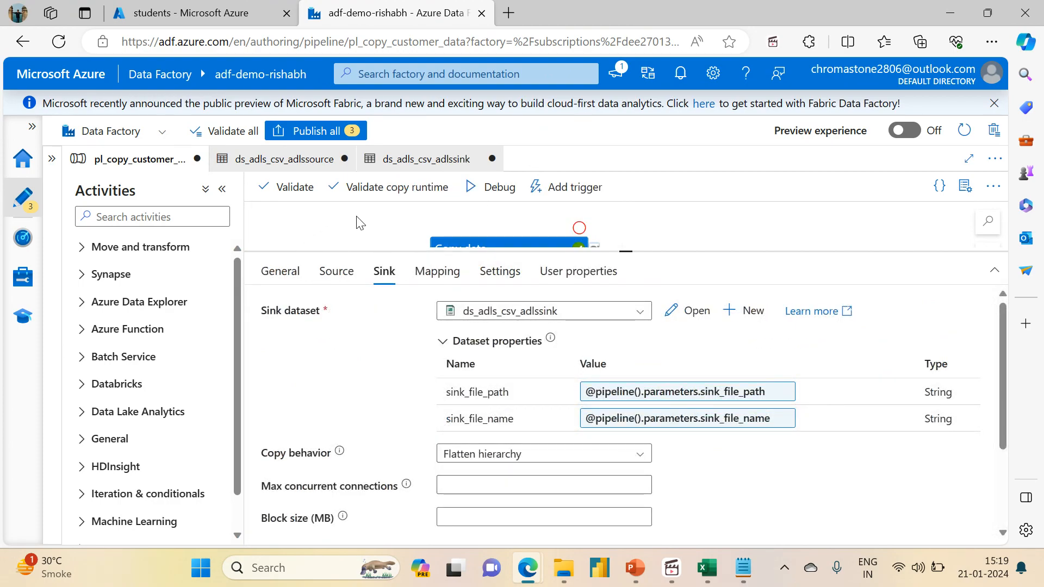
- Debug the pipeline with source_file_path source, source_file_name *.csv and sink_file_path sink, leaving sink_file_name empty
click(479, 188)
click(788, 193)
text(sourc)
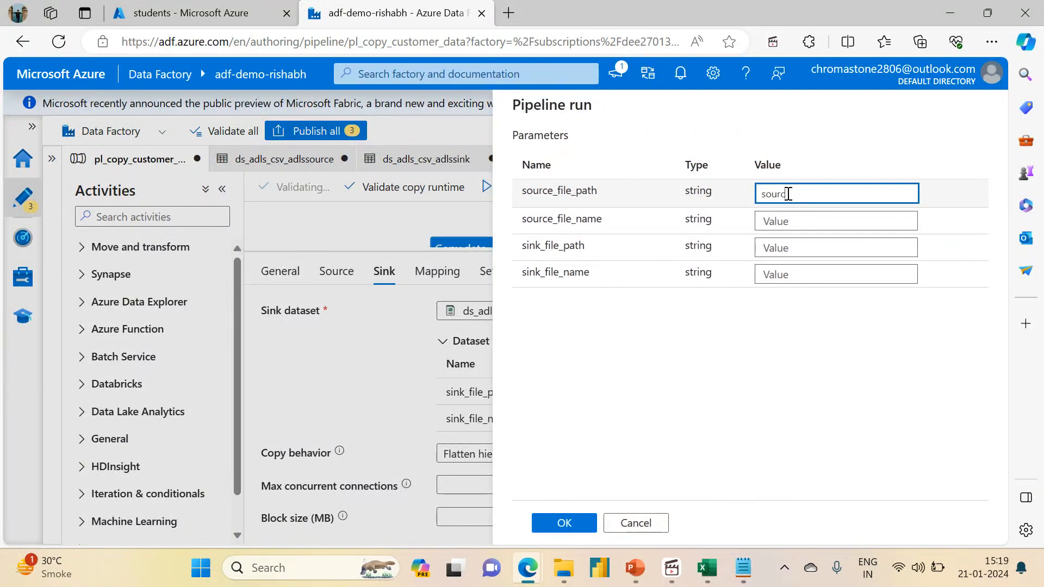
key(Tab)
text(.c)
key(BackSpace)
key(BackSpace)
text(*)
key(Tab)
text(s)
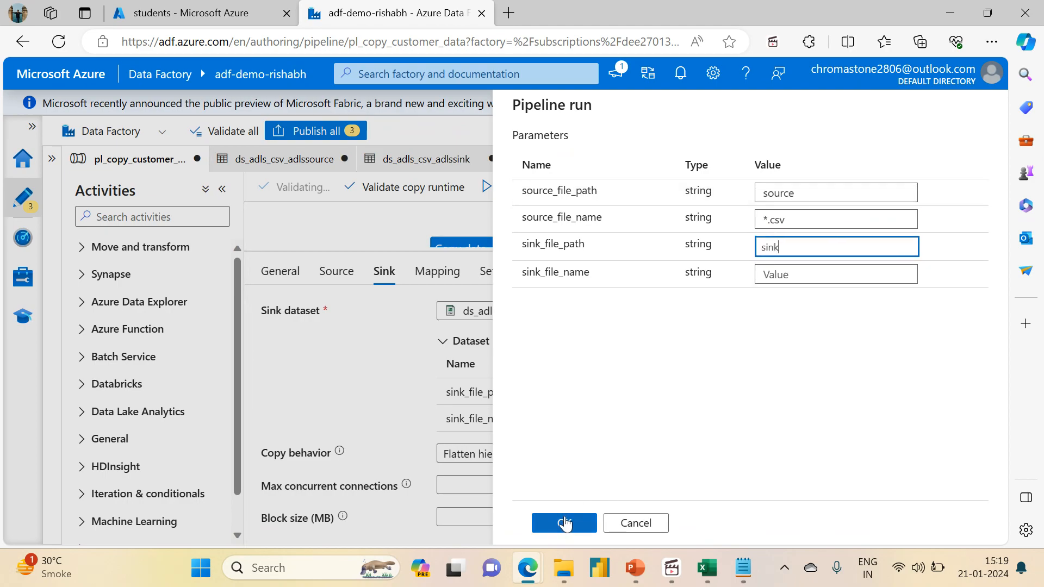
click(565, 523)
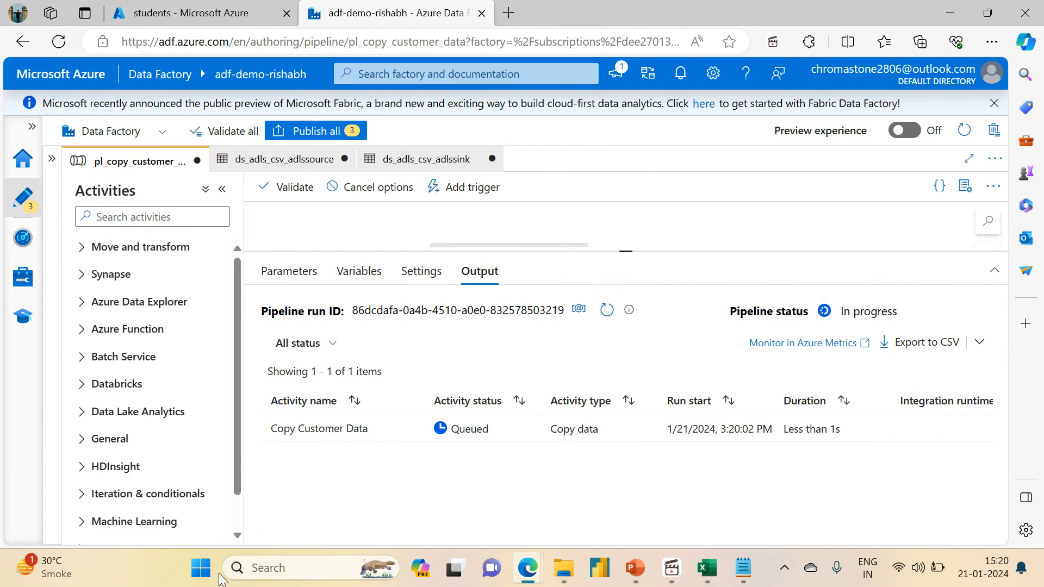
scroll(235, 474, down, 1)
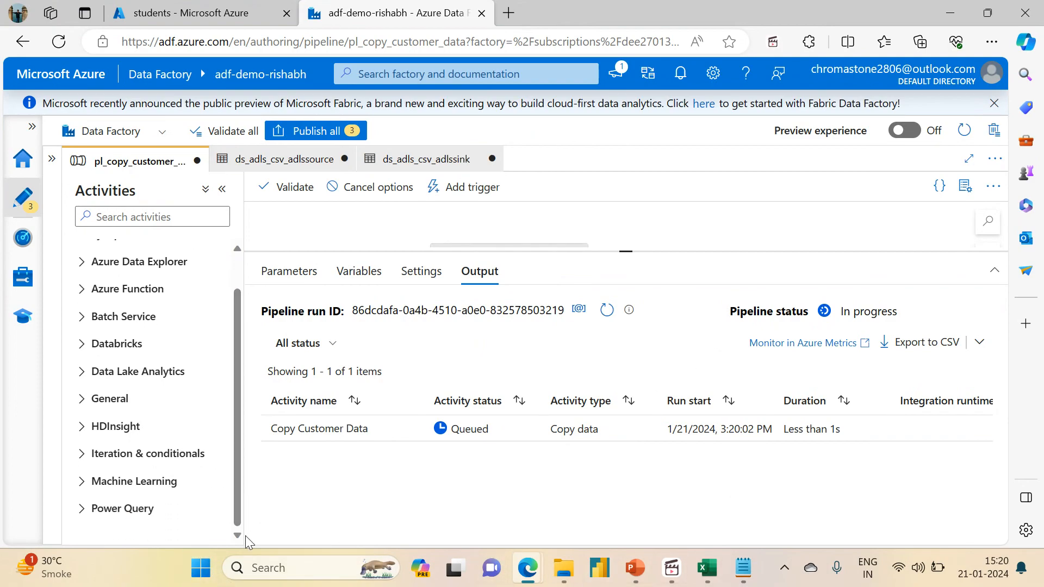
click(80, 482)
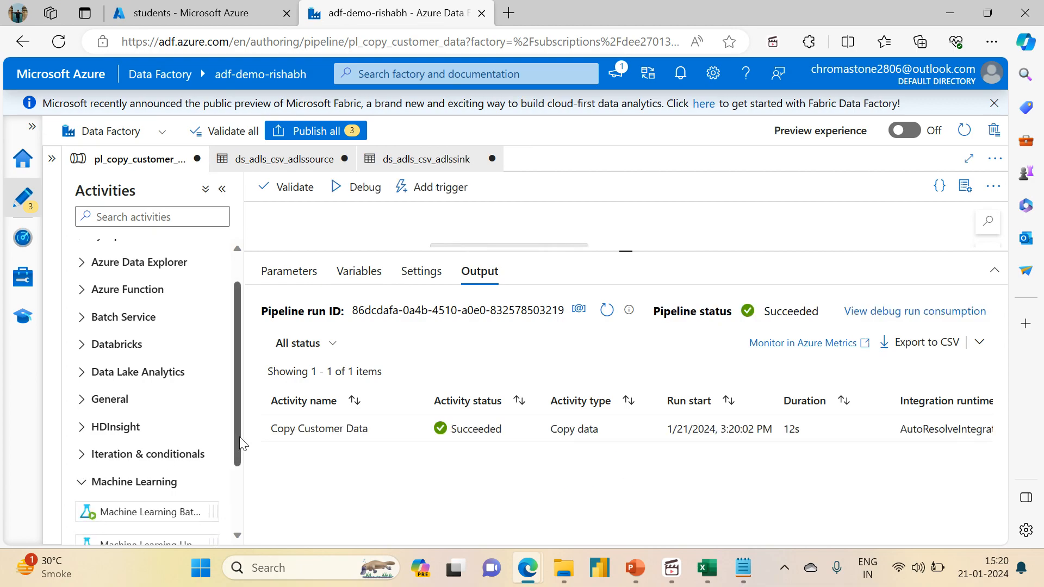
scroll(239, 451, down, 1)
scroll(240, 456, down, 2)
scroll(231, 416, up, 3)
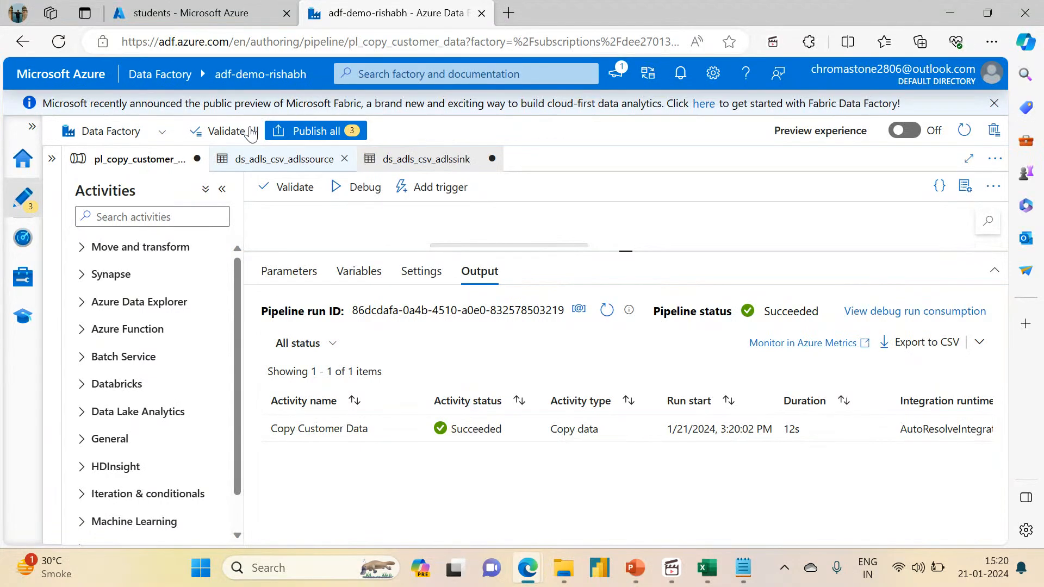
- In the Azure portal, refresh the students container's sink folder, open one of the generated data .txt files and examine its contents
click(245, 14)
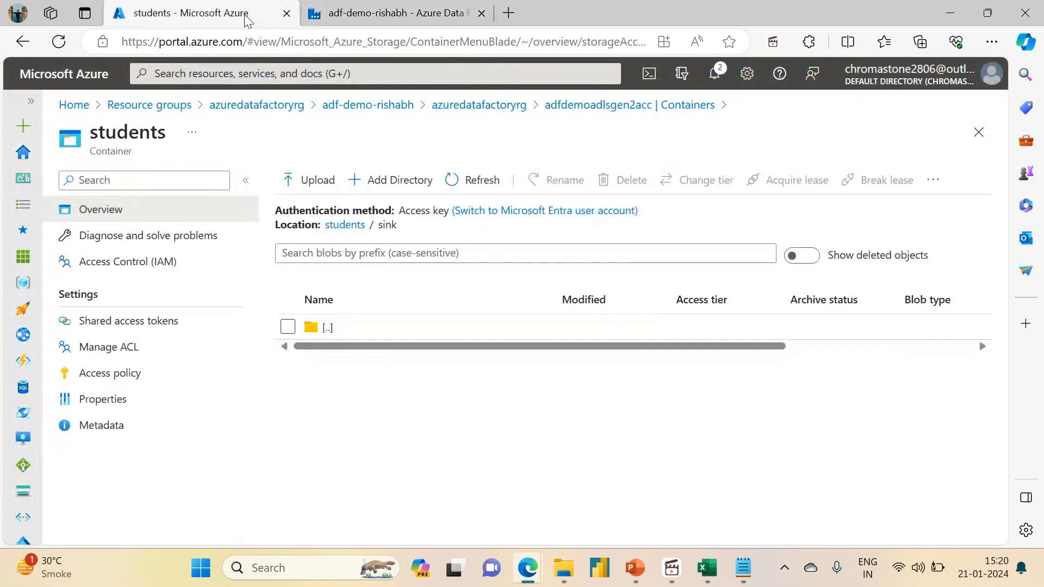
click(466, 177)
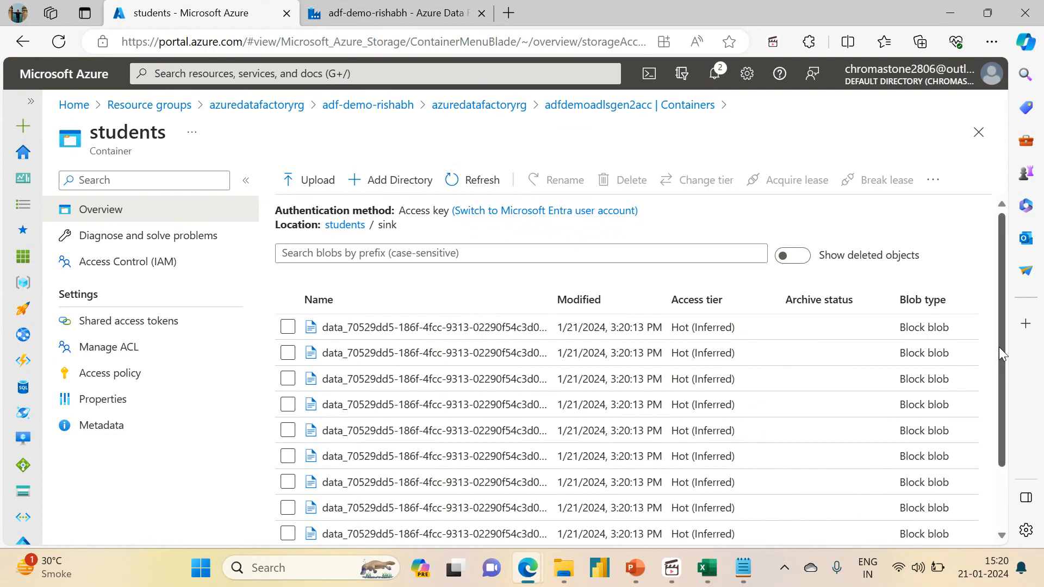
drag(1001, 347, 1010, 464)
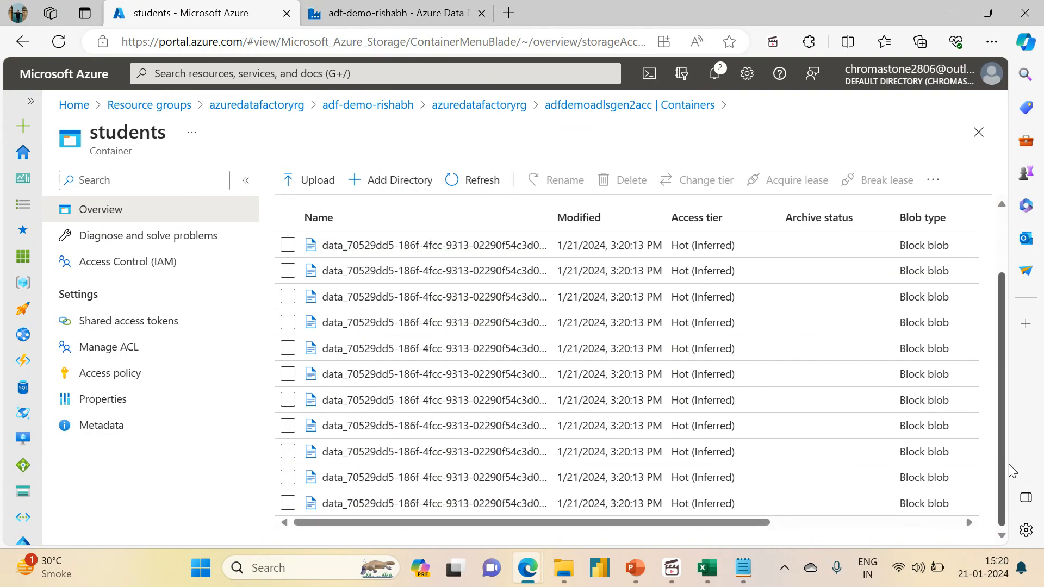
click(448, 251)
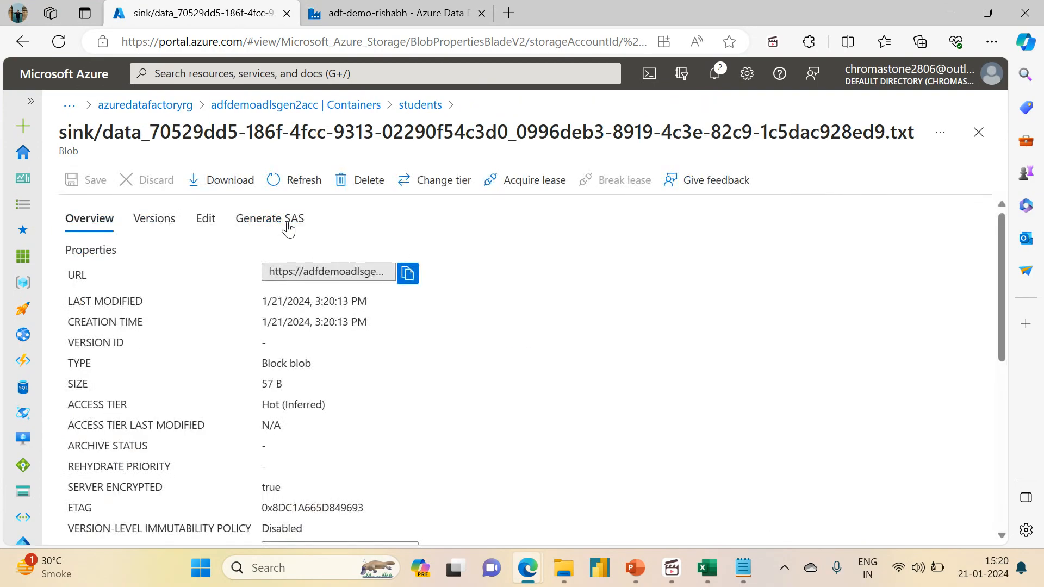
click(205, 218)
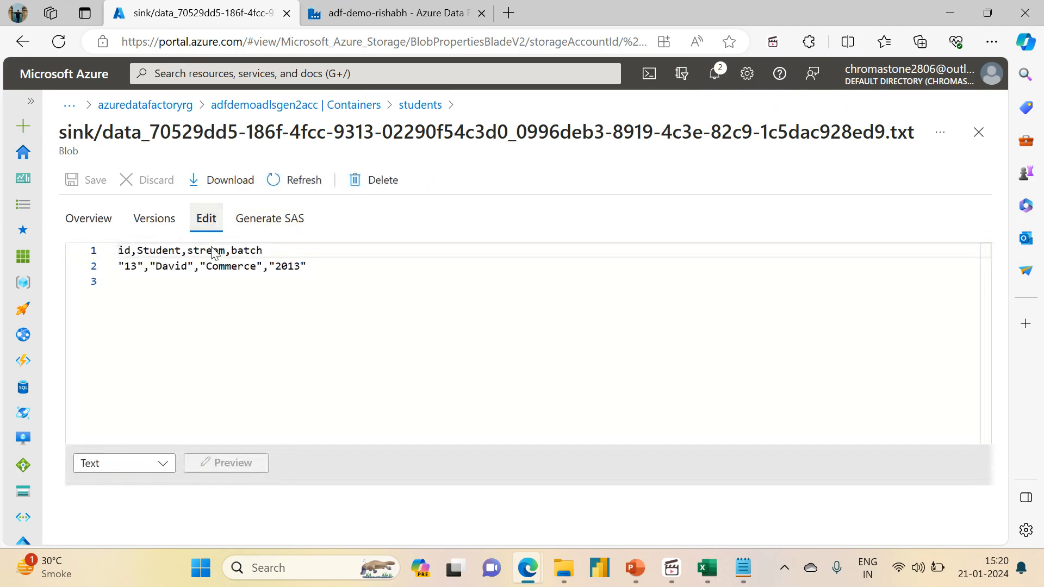
drag(328, 272, 85, 269)
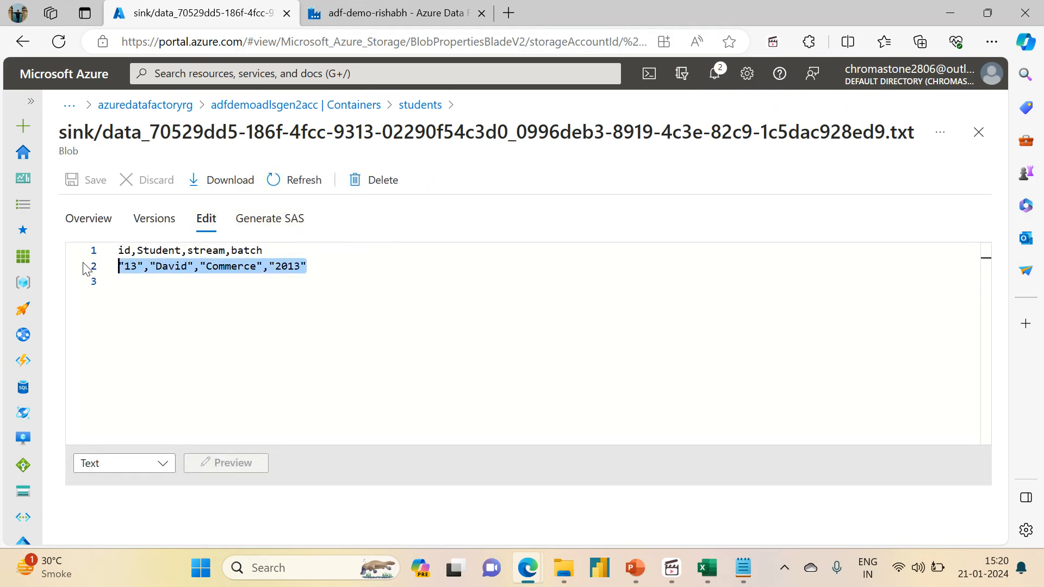
- Check the local student files in File Explorer's Session8 folder and return to the Azure portal
click(575, 575)
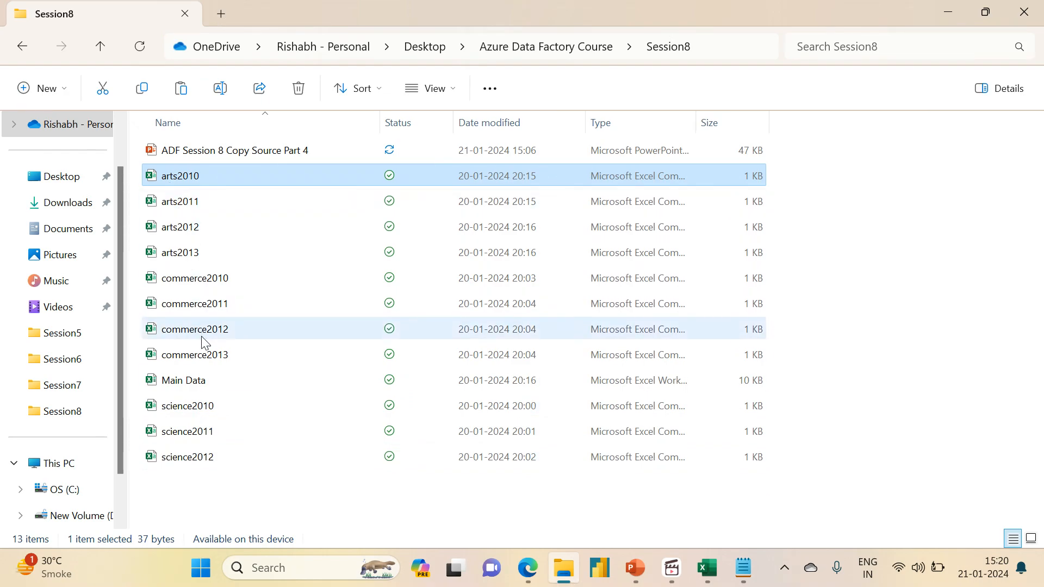
click(528, 567)
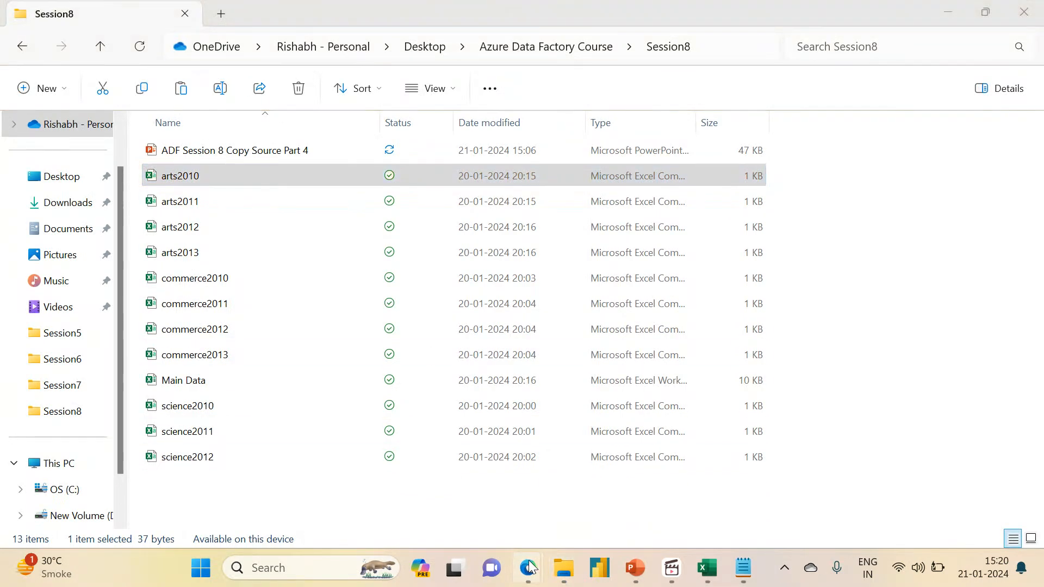
click(427, 487)
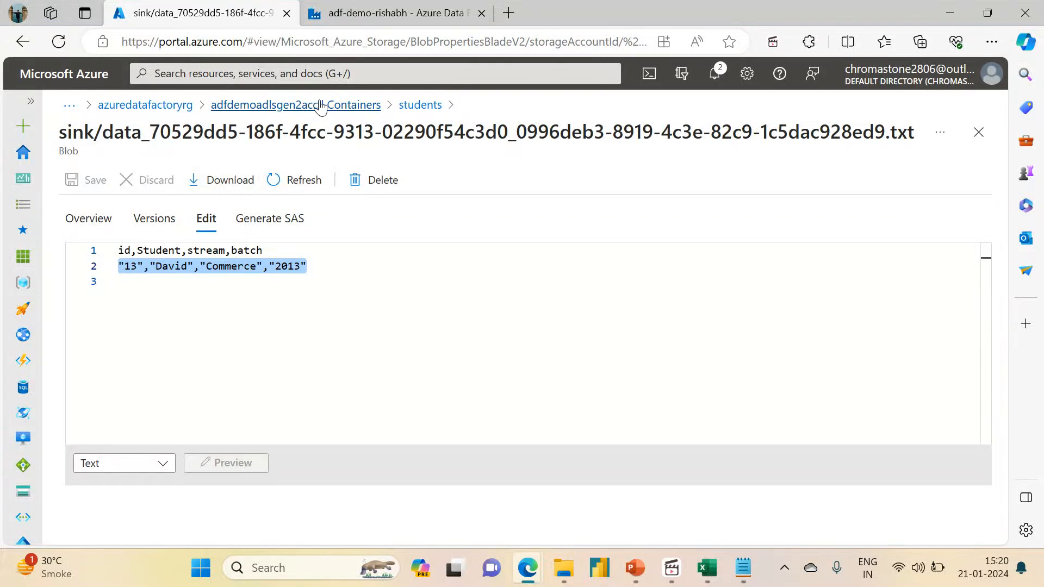
- Return to the students container's sink folder and look through the list of output files
click(402, 106)
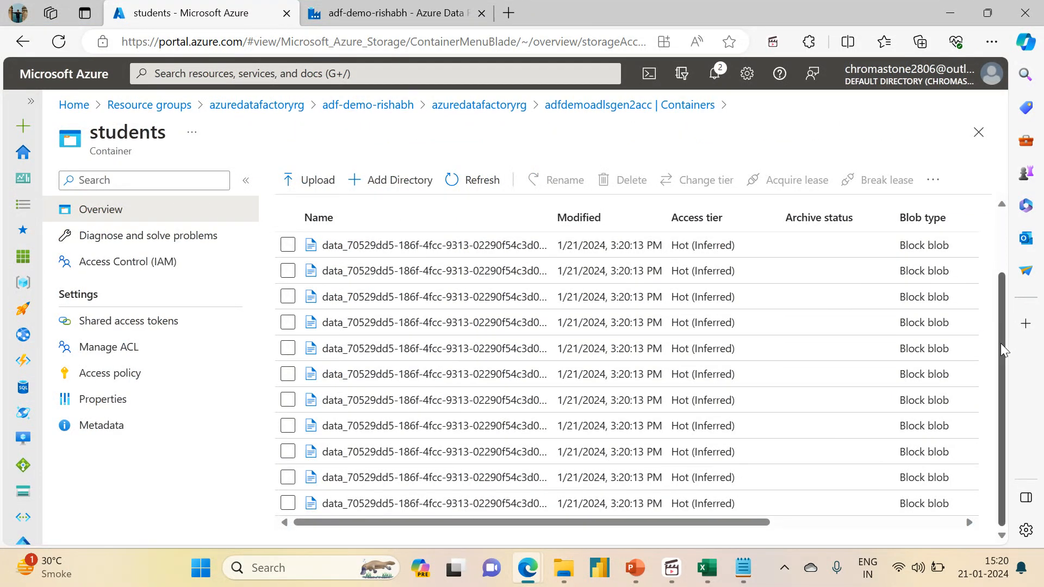
drag(1004, 367, 991, 397)
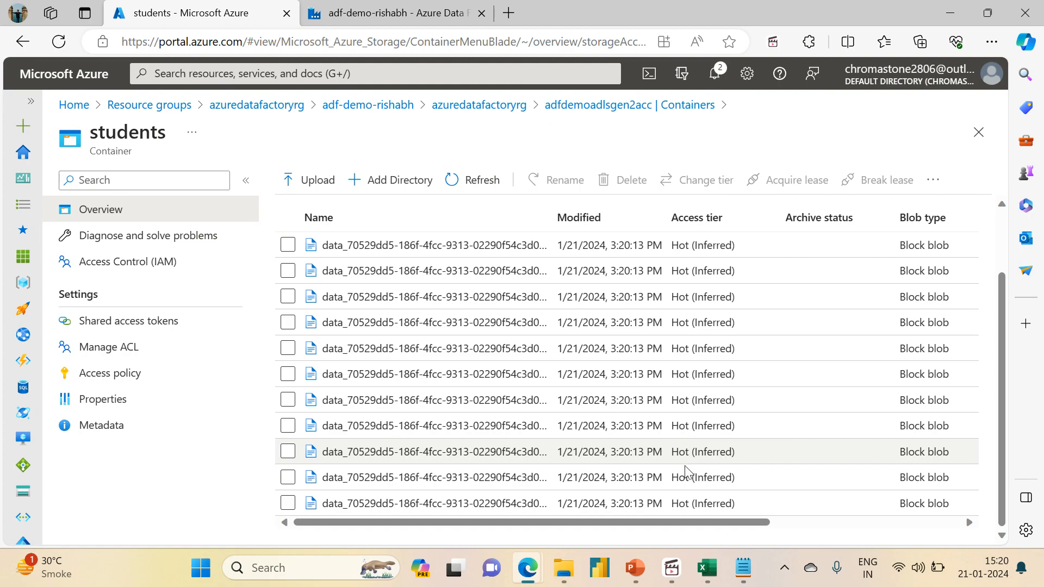
drag(688, 523, 415, 466)
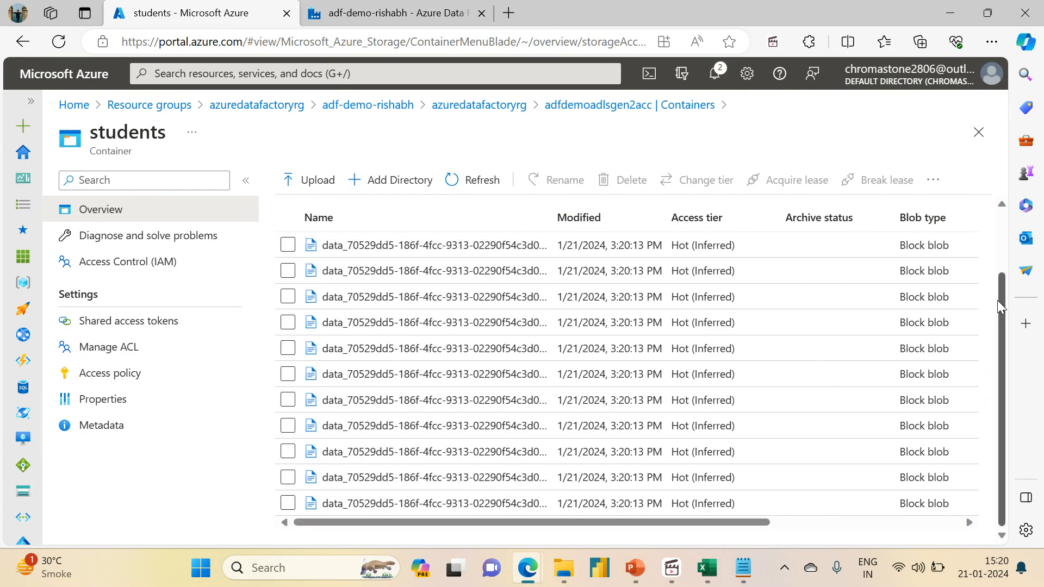
drag(997, 302, 987, 202)
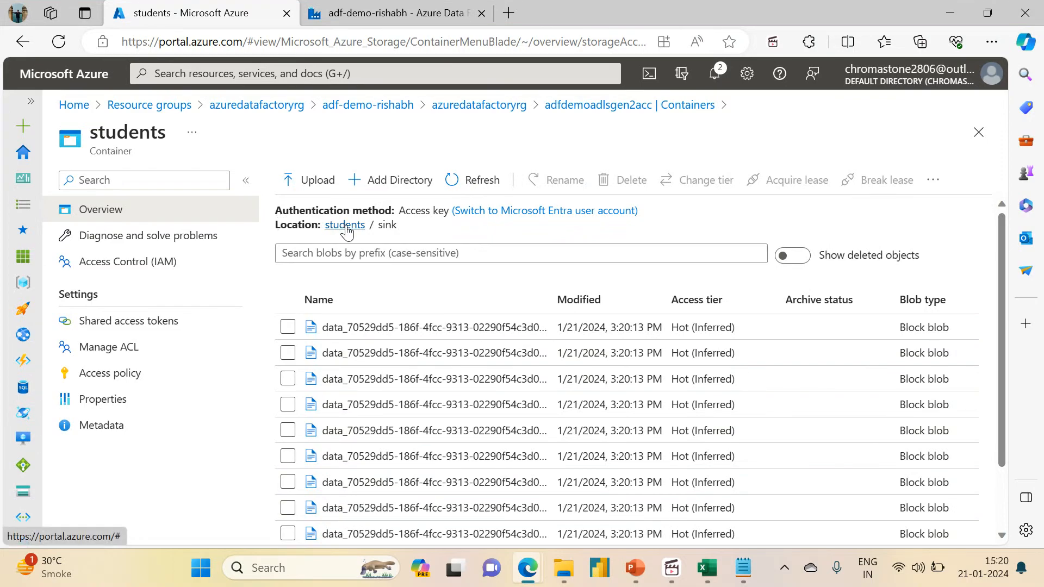
- Open the stream=Arts folder in the students container's source folder to view its batch folders
click(338, 225)
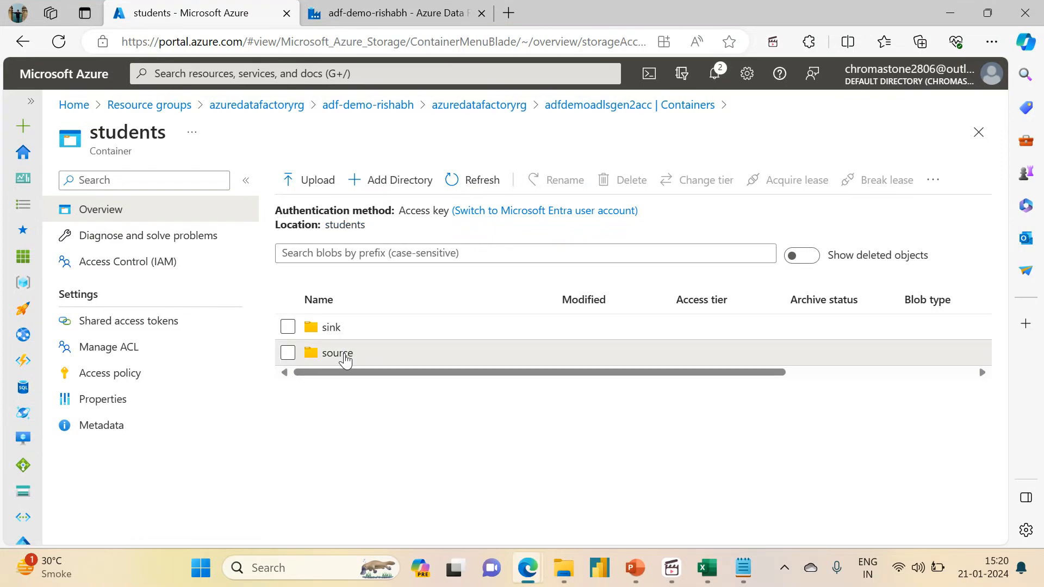
click(345, 354)
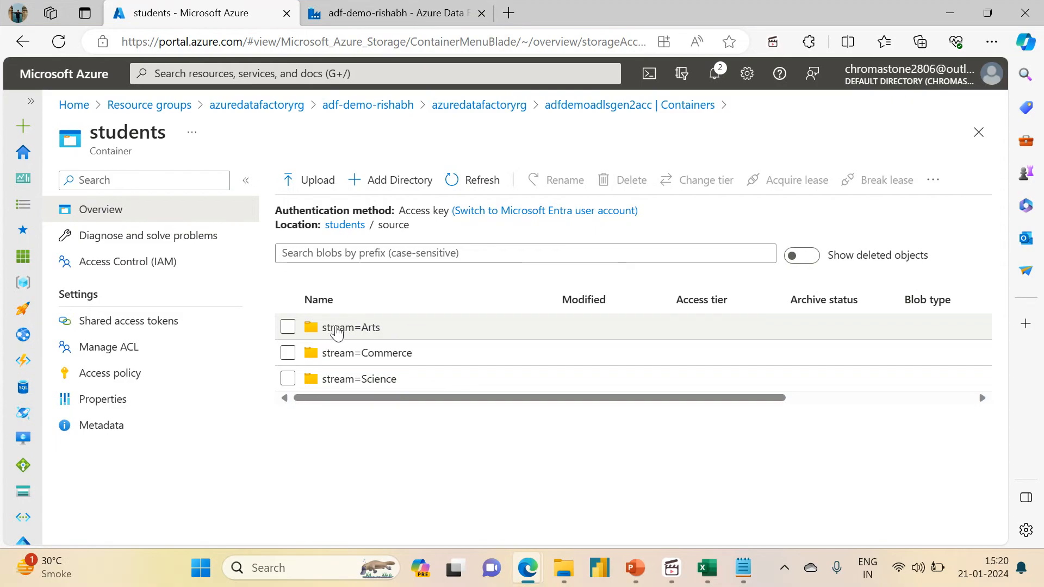
click(358, 327)
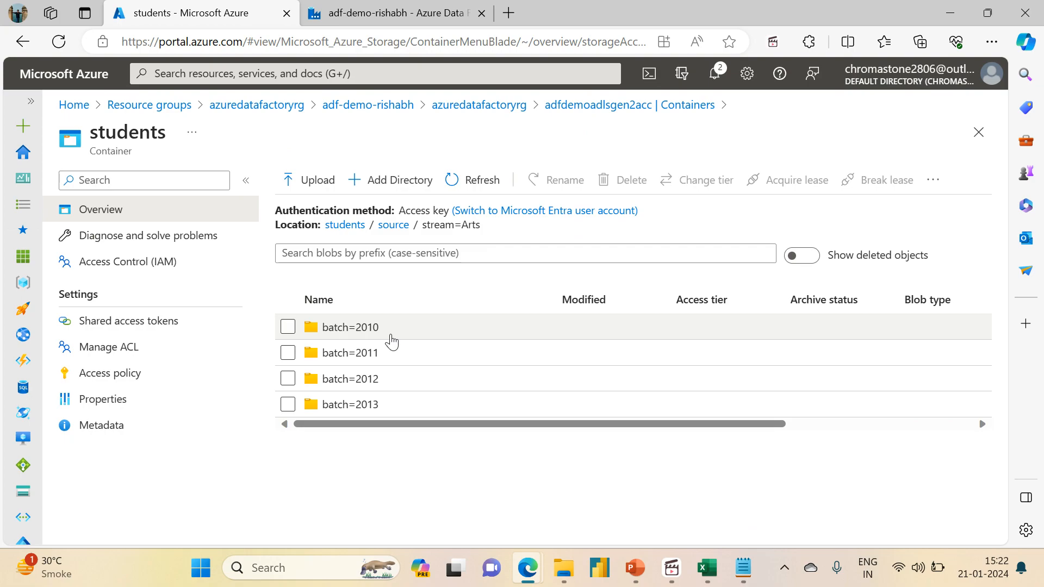
- Switch back to Data Factory and review the Copy Customer Data activity's sink and source settings, including the partition options
click(380, 13)
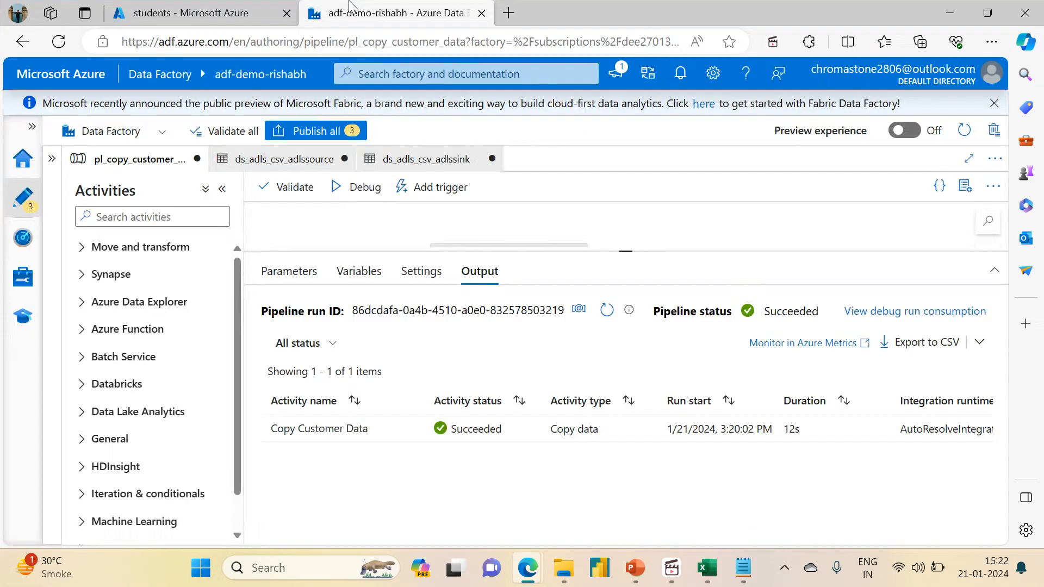
click(523, 246)
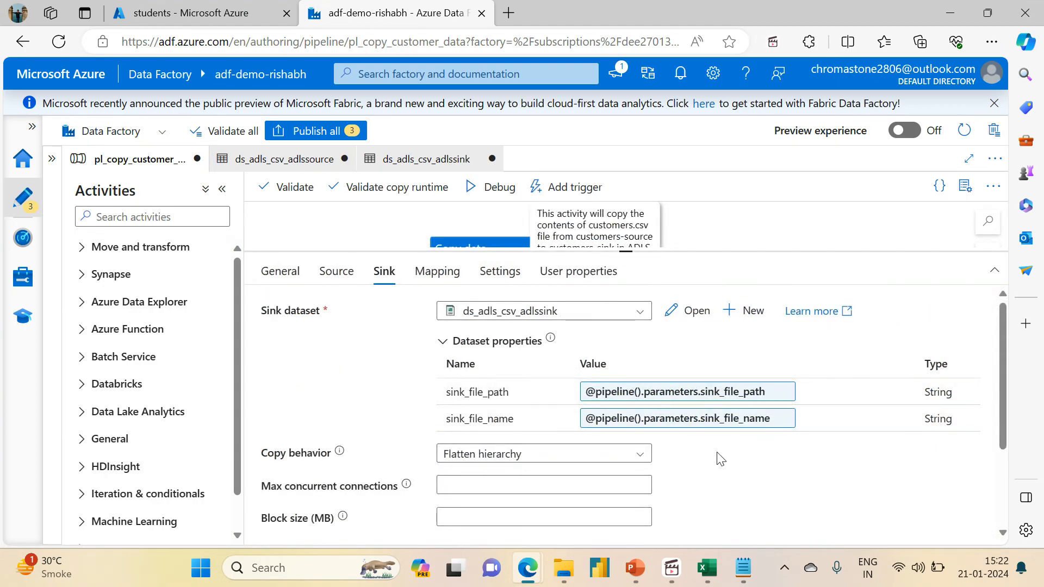
scroll(1012, 399, down, 3)
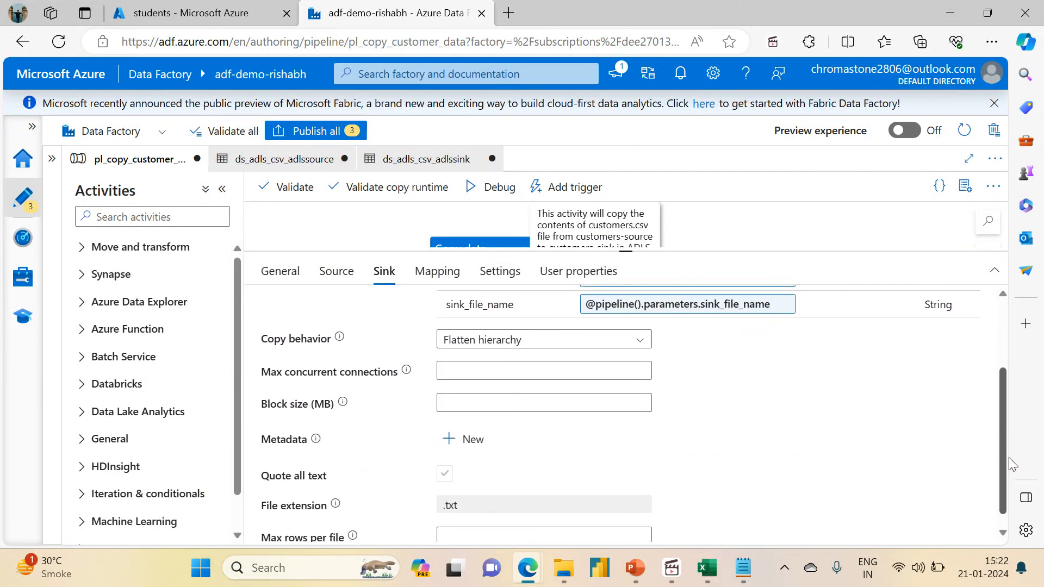
scroll(728, 414, up, 3)
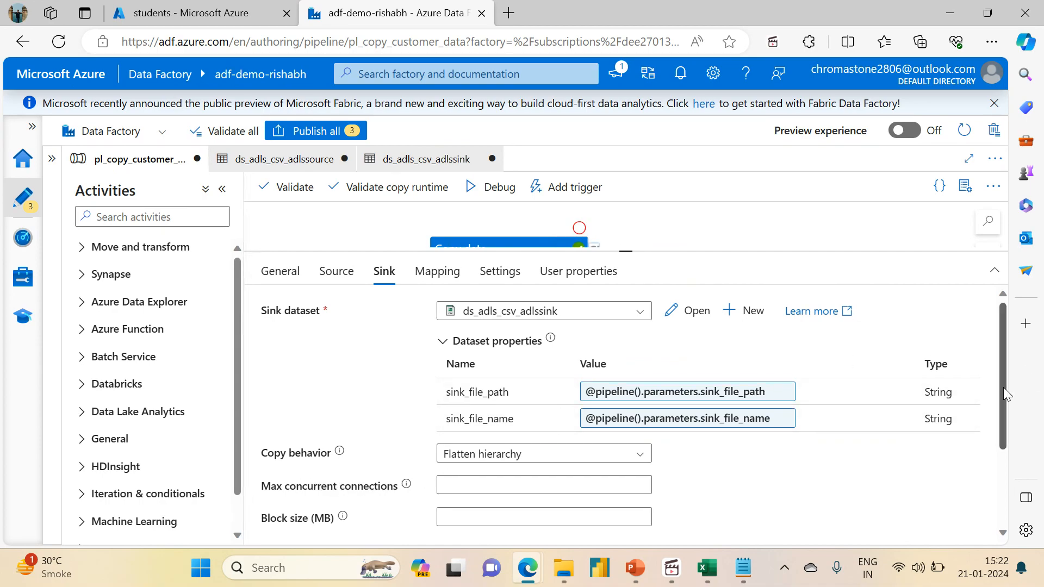
scroll(1006, 381, down, 2)
click(340, 271)
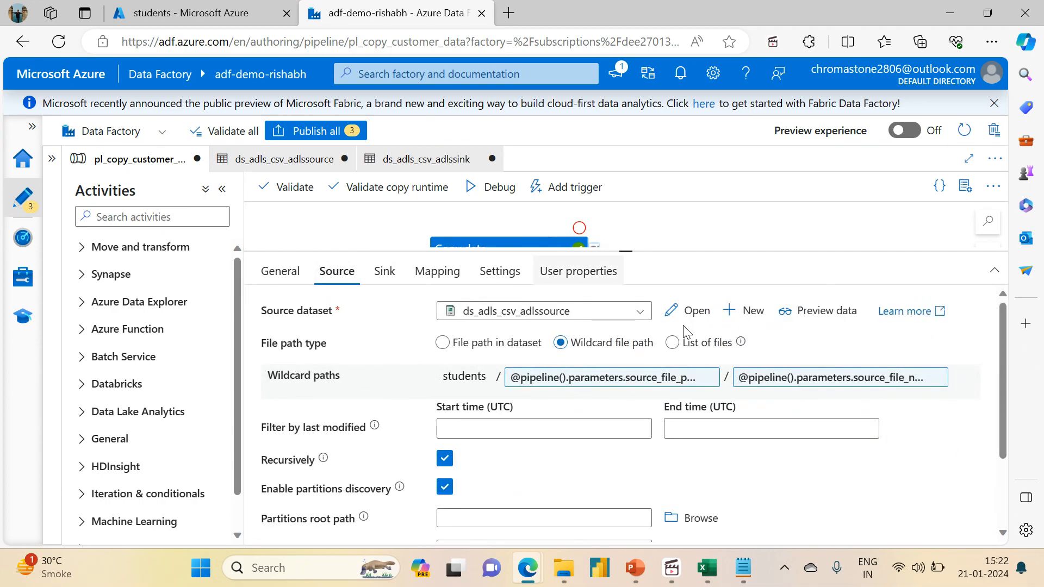
scroll(1006, 369, down, 2)
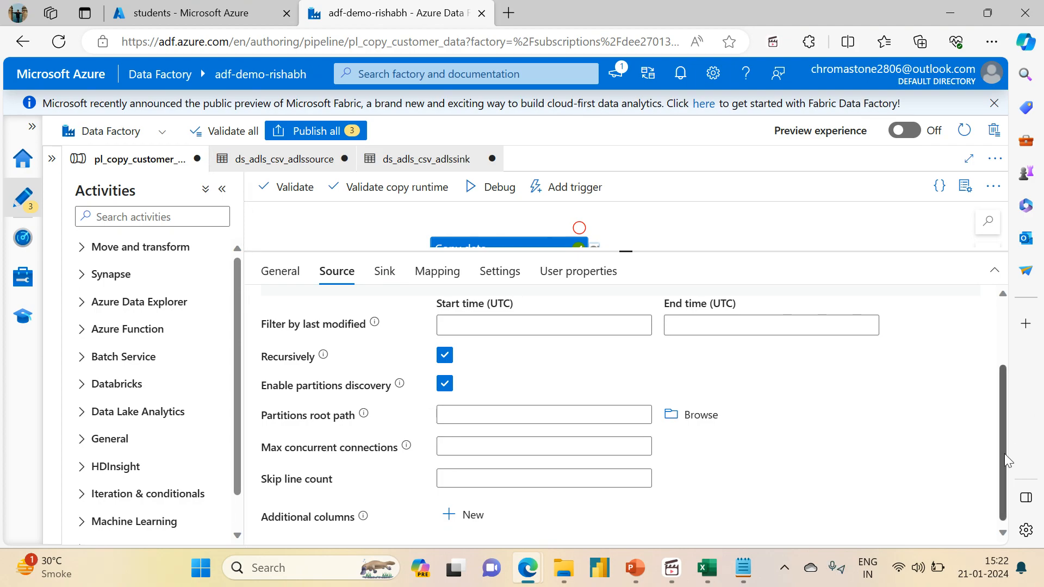
scroll(1005, 457, up, 2)
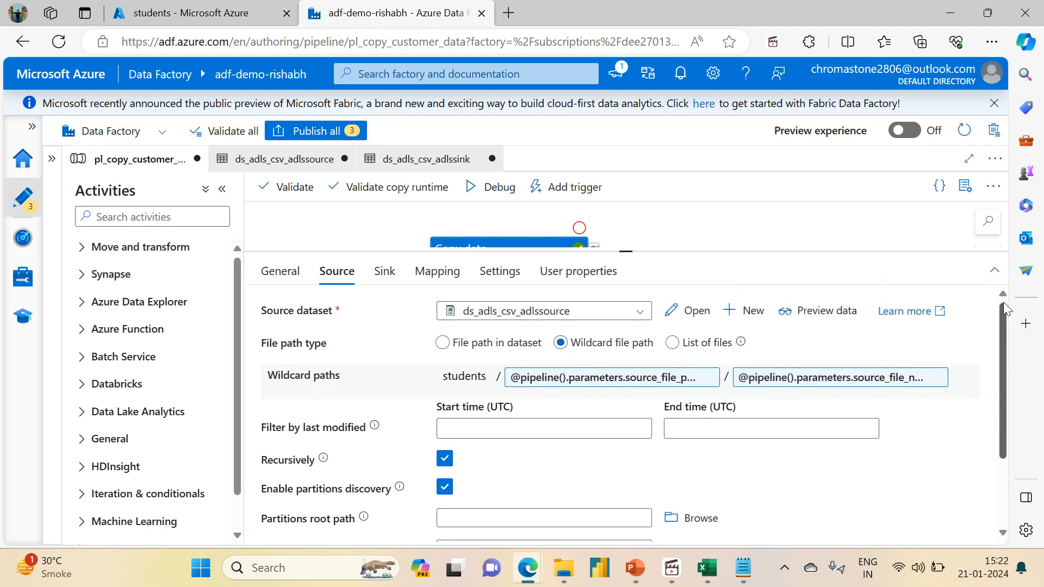
scroll(1006, 310, down, 2)
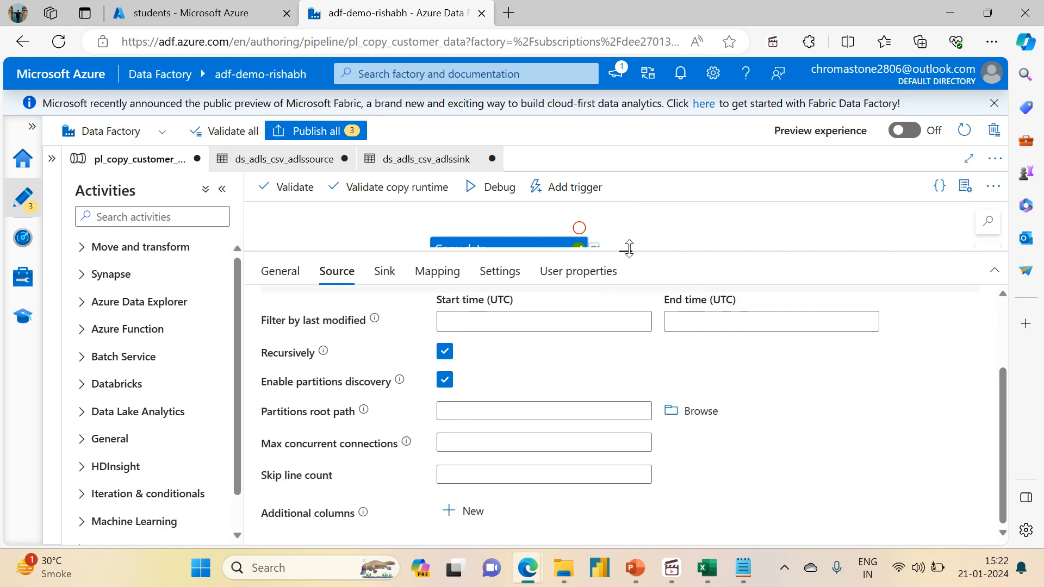
drag(628, 248, 626, 355)
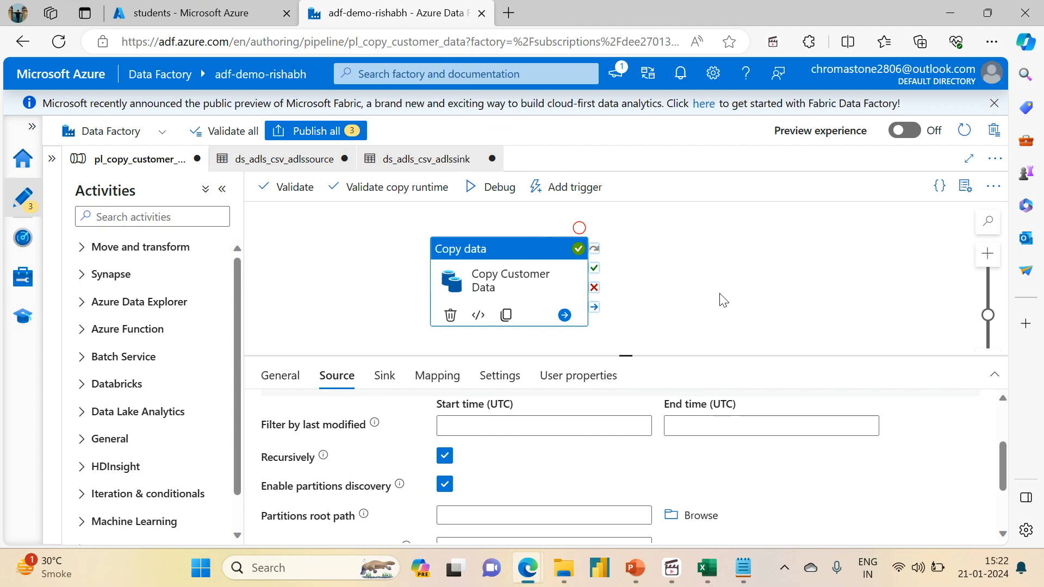
click(673, 565)
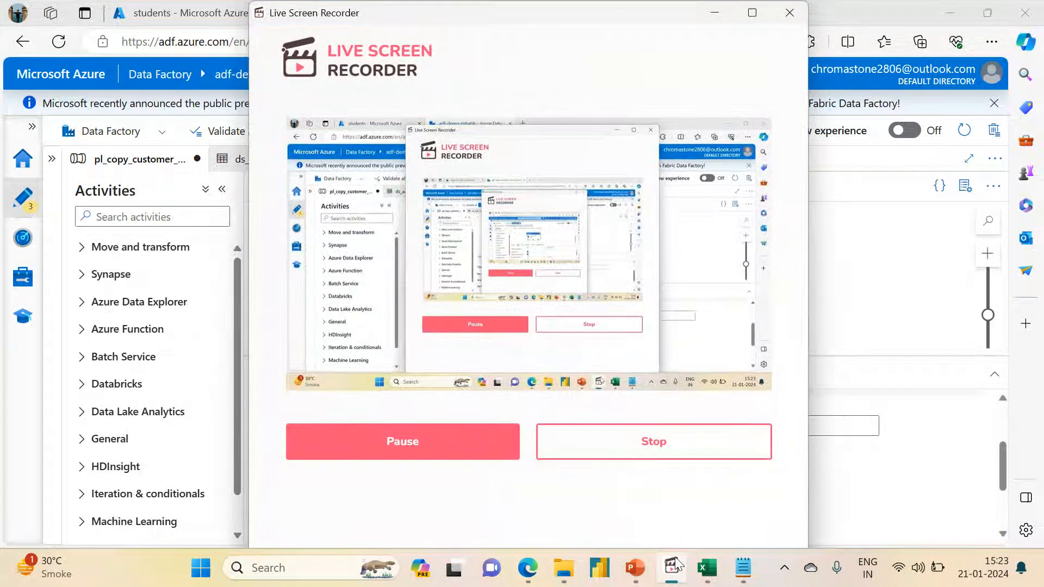